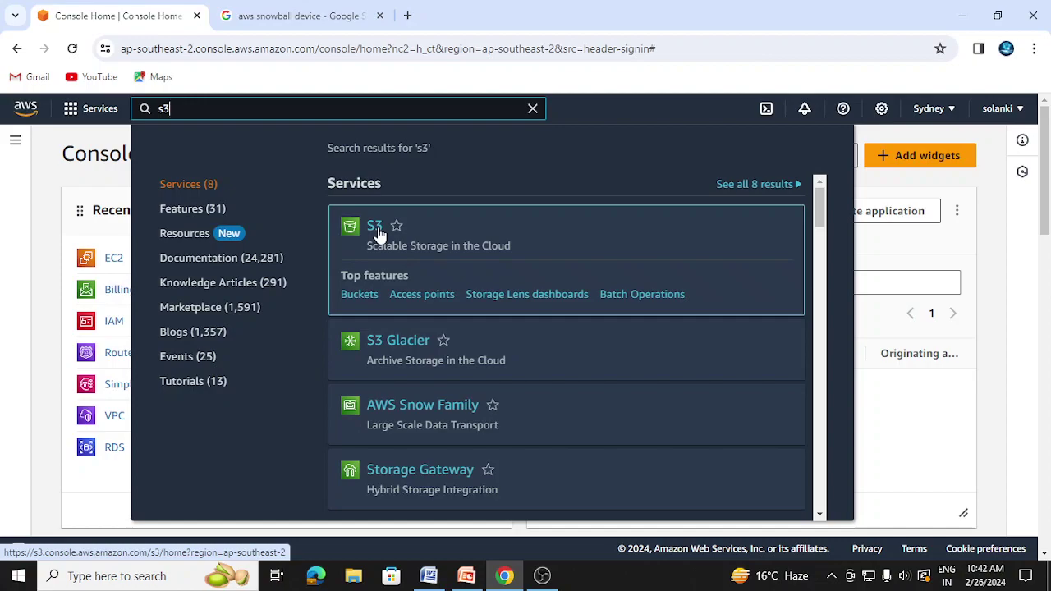
- Open the S3 service, start a new bucket in the Asia Pacific (Sydney) region and name it buc777
{"action": "left_click", "coordinate": [379, 233]}
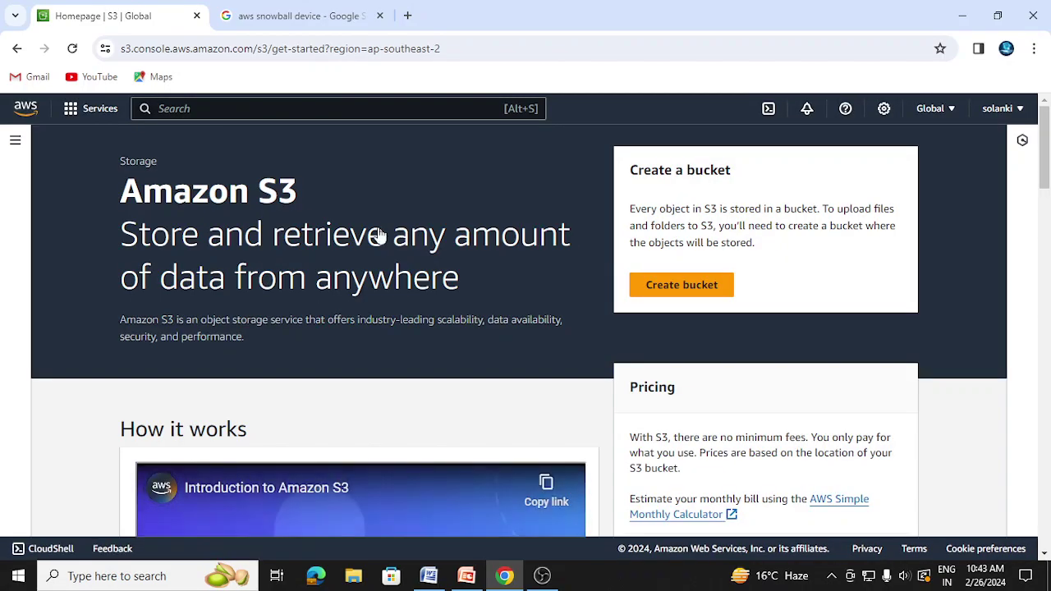
{"action": "left_click", "coordinate": [706, 294]}
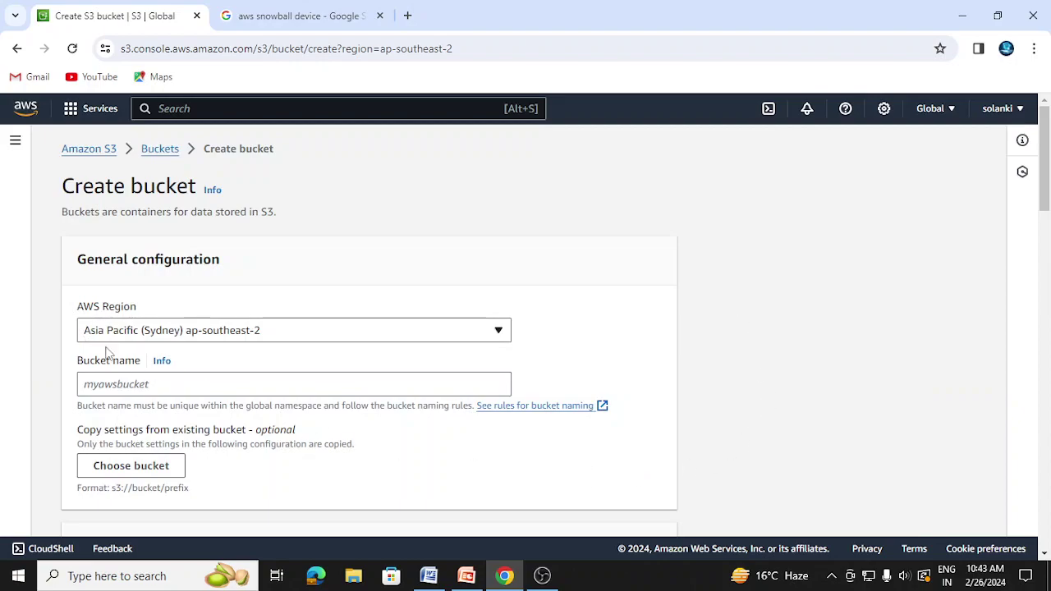
{"action": "left_click", "coordinate": [81, 385]}
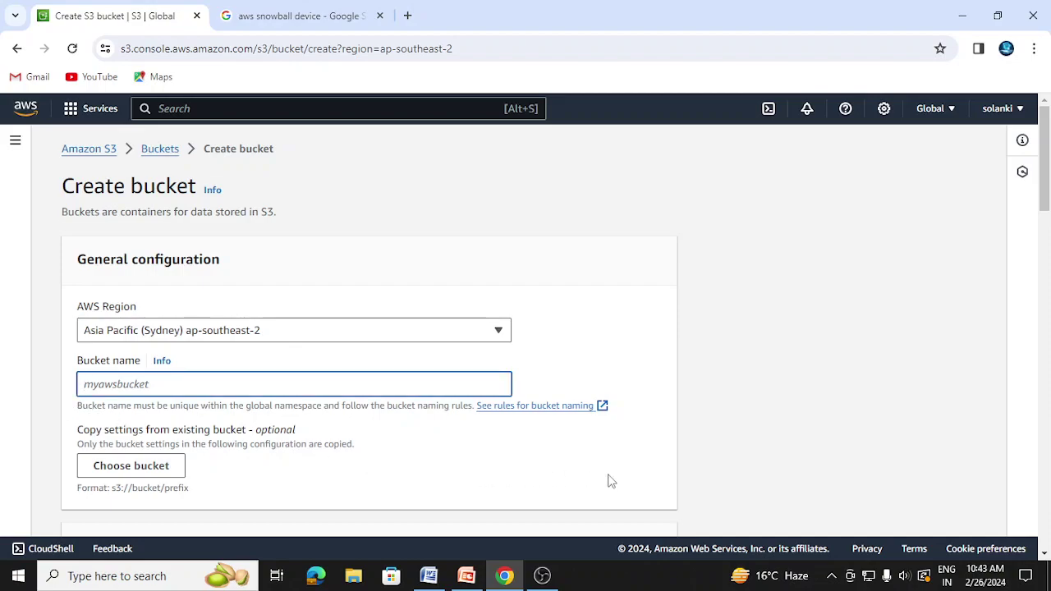
{"action": "type", "text": "buc"}
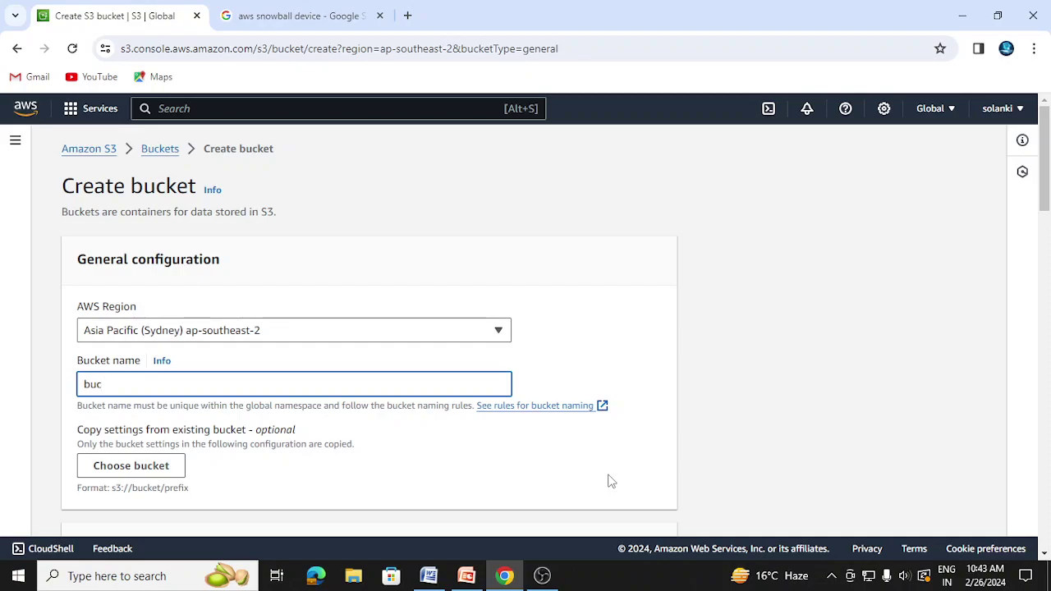
{"action": "type", "text": "777"}
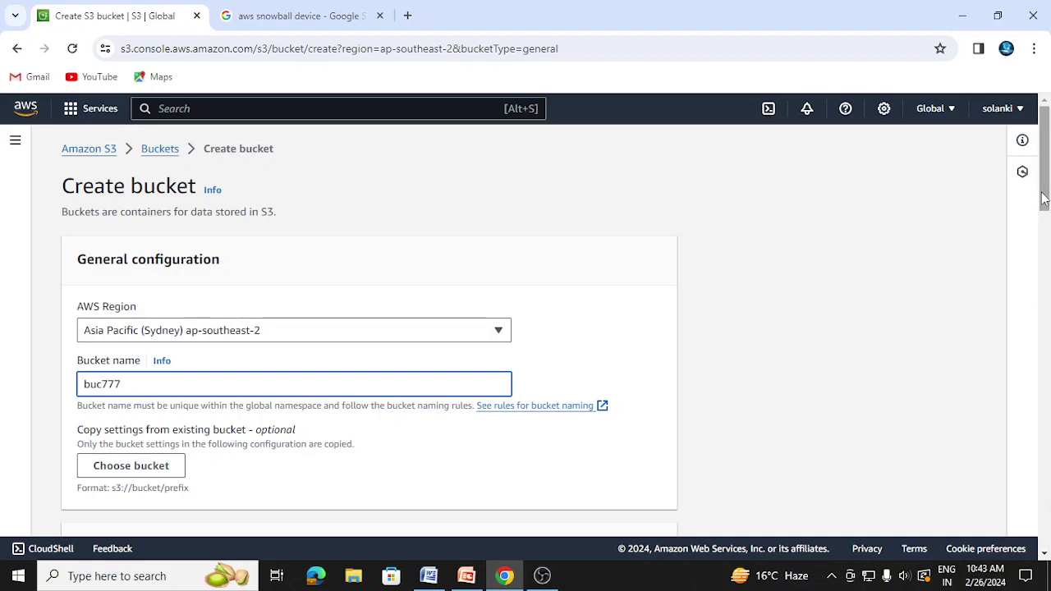
- Turn off Block all public access for the bucket and acknowledge that its objects might become public
{"action": "left_click_drag", "start_coordinate": [1043, 198], "coordinate": [1045, 336]}
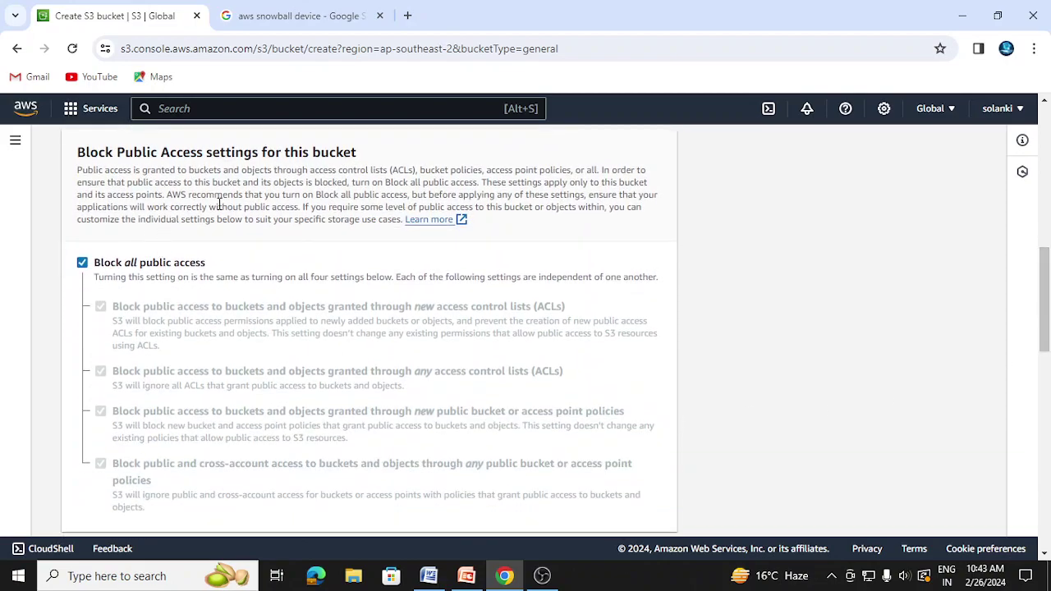
{"action": "left_click", "coordinate": [83, 264]}
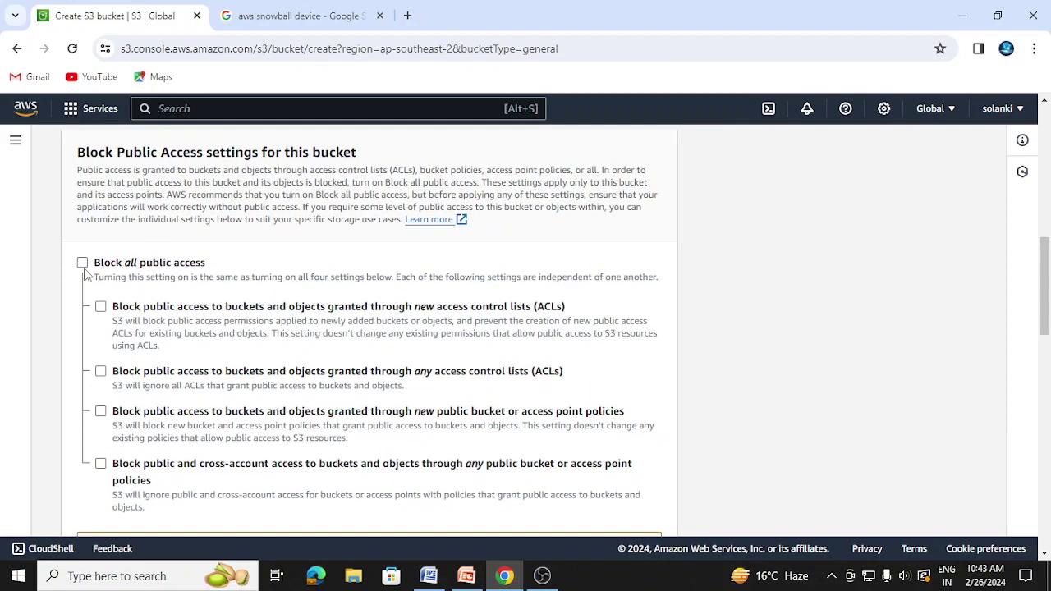
{"action": "left_click_drag", "start_coordinate": [1044, 288], "coordinate": [1045, 156]}
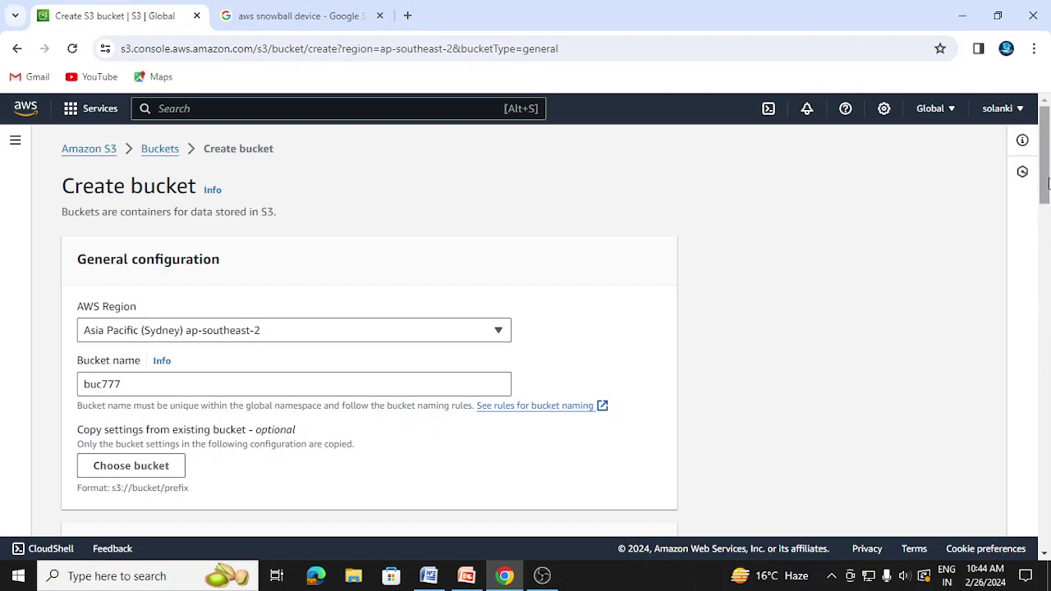
{"action": "left_click_drag", "start_coordinate": [1047, 190], "coordinate": [1045, 239]}
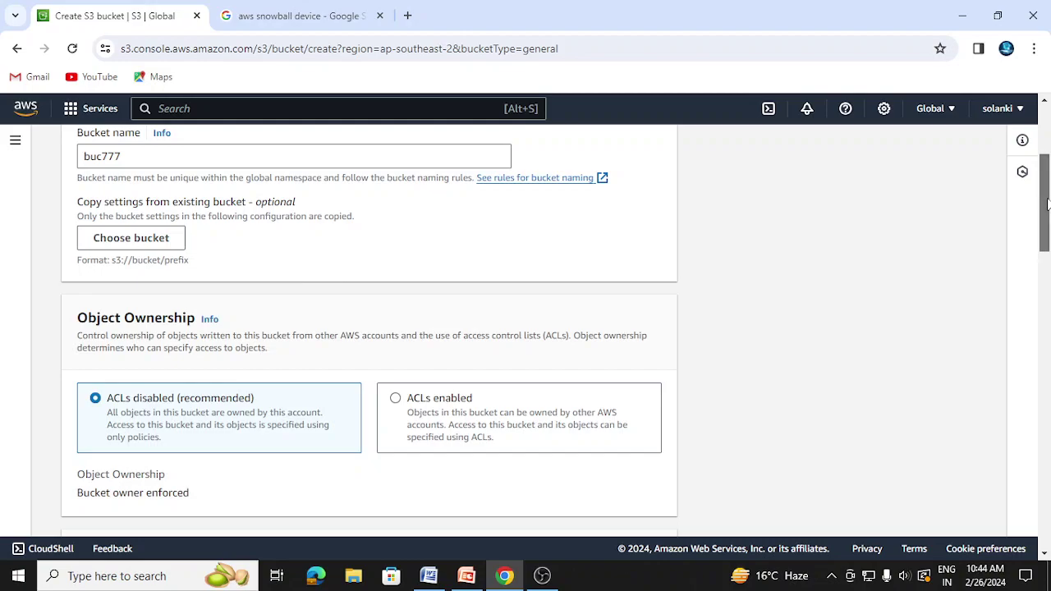
{"action": "left_click_drag", "start_coordinate": [1047, 204], "coordinate": [1047, 244]}
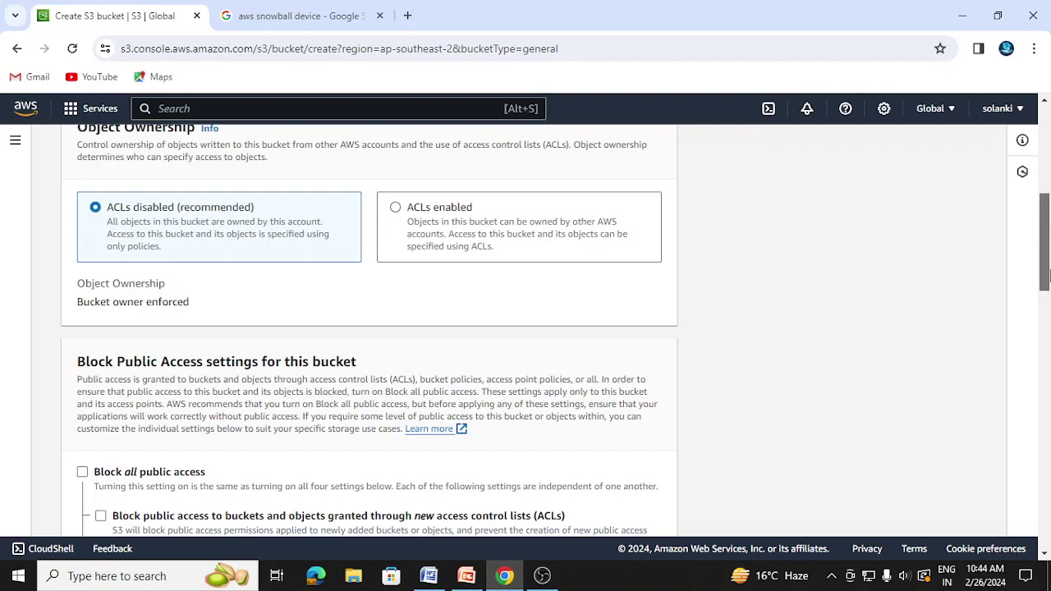
{"action": "left_click_drag", "start_coordinate": [1047, 276], "coordinate": [1046, 322]}
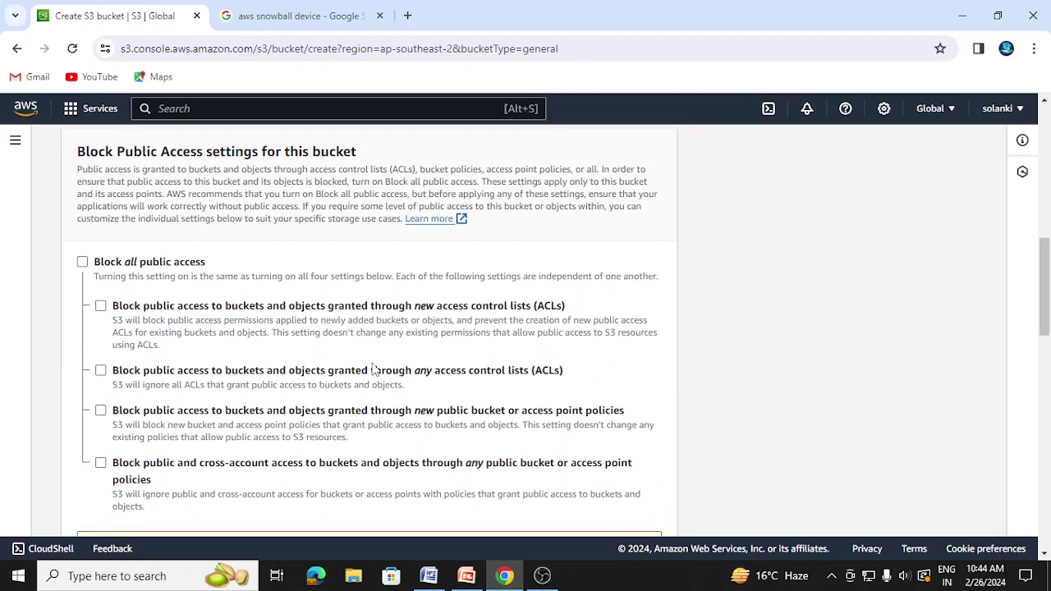
{"action": "left_click", "coordinate": [83, 262]}
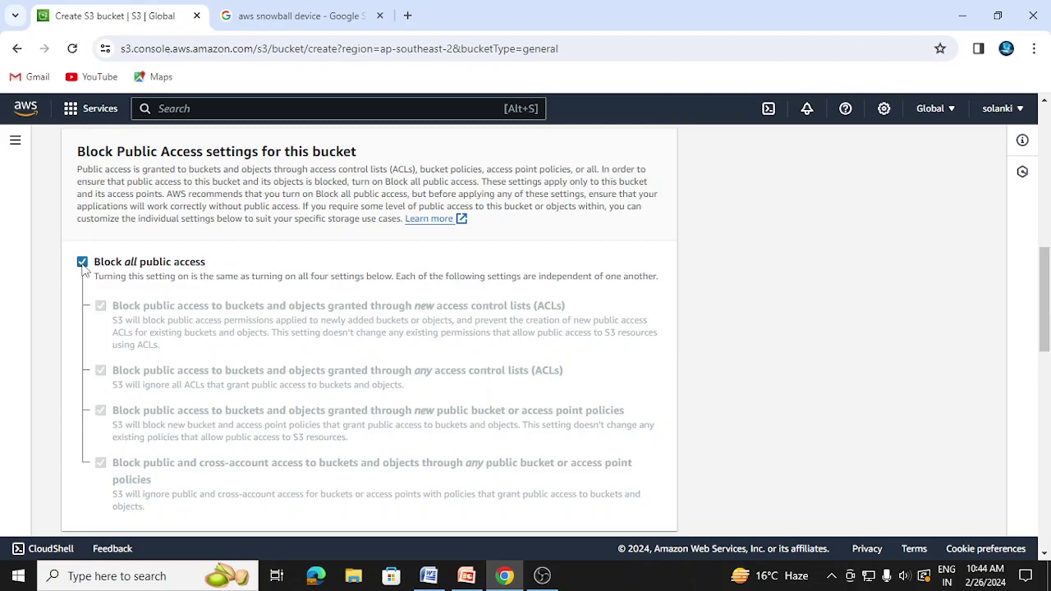
{"action": "left_click", "coordinate": [82, 263]}
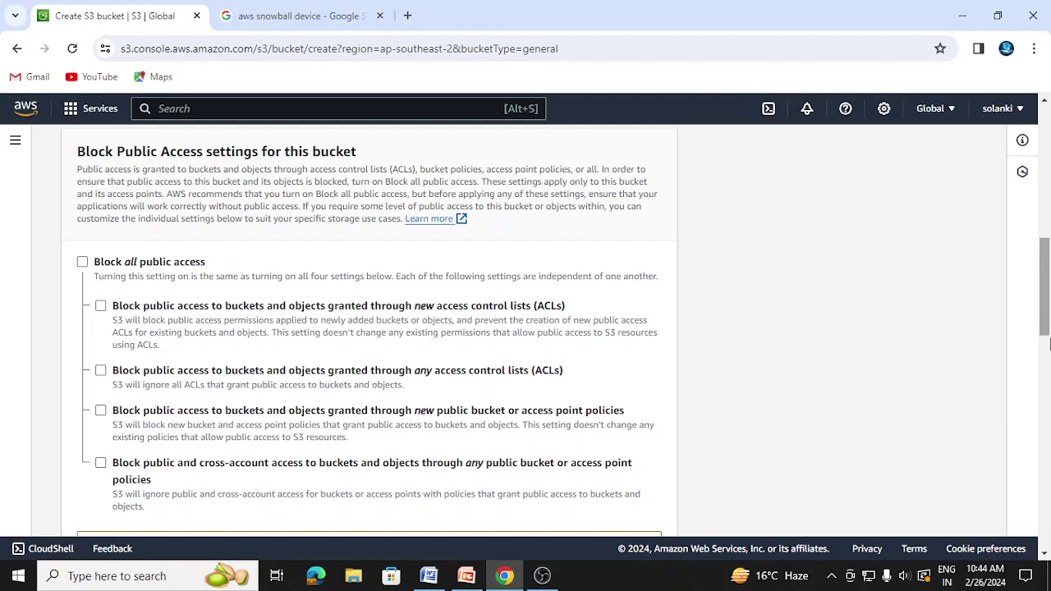
{"action": "left_click_drag", "start_coordinate": [1046, 320], "coordinate": [1045, 370]}
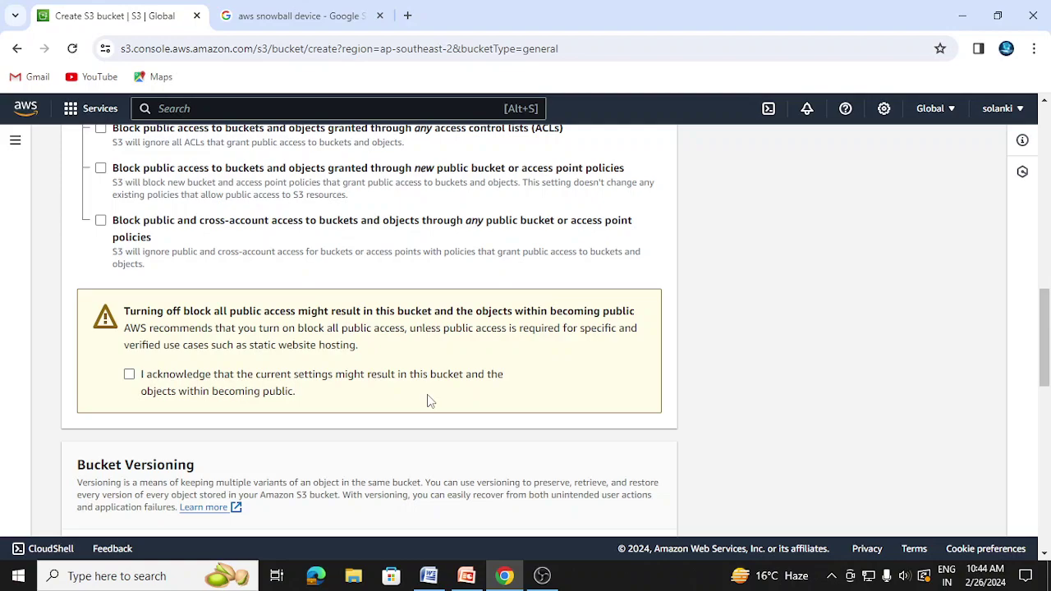
{"action": "left_click", "coordinate": [129, 376]}
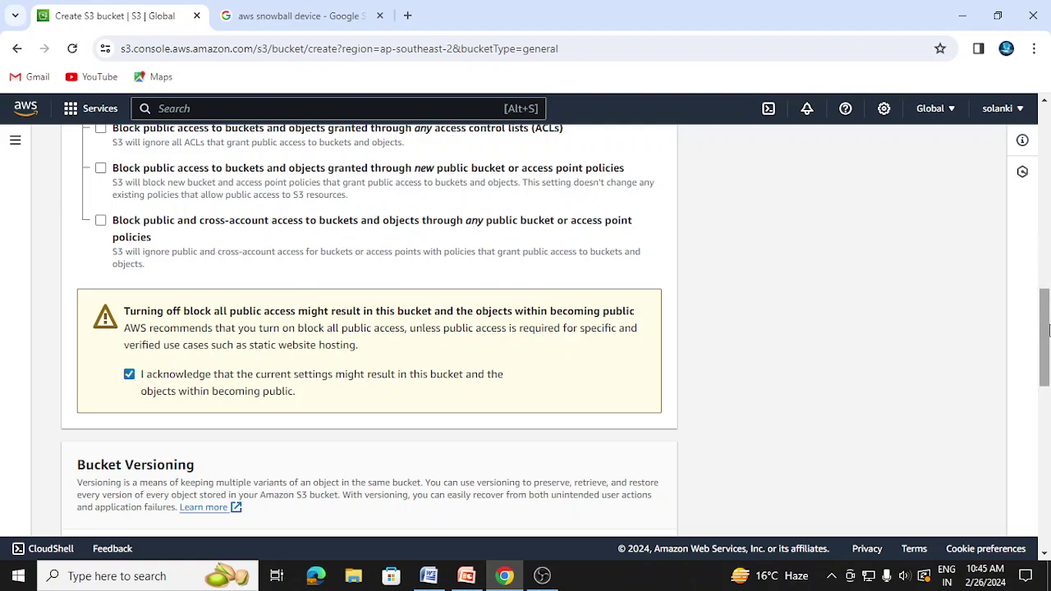
- Create the bucket with the default versioning and encryption settings and select buc777 in the general purpose buckets list
{"action": "left_click_drag", "start_coordinate": [1048, 329], "coordinate": [1046, 373]}
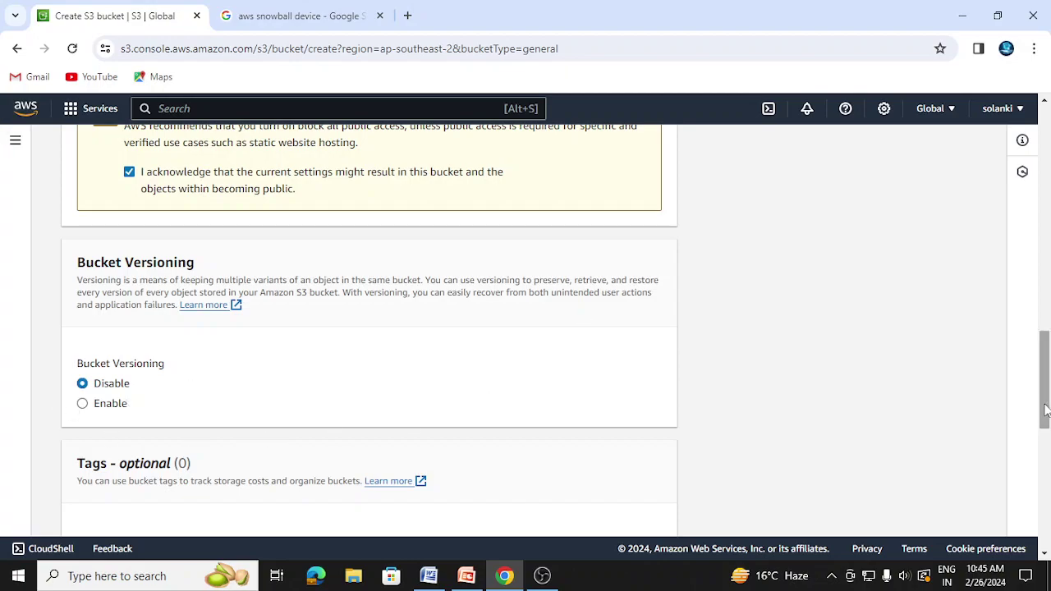
{"action": "left_click_drag", "start_coordinate": [1045, 411], "coordinate": [1045, 535]}
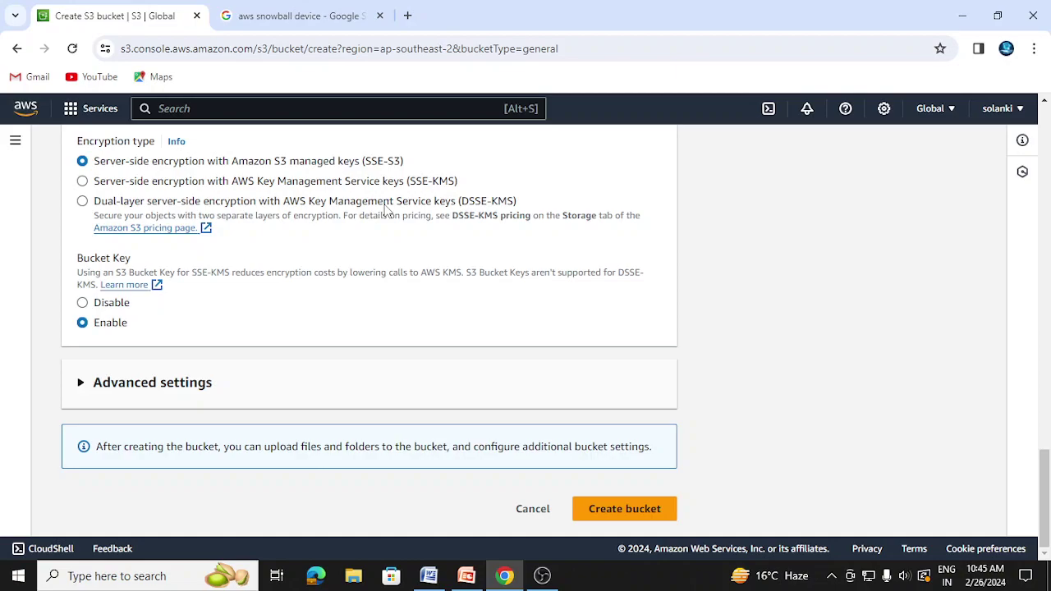
{"action": "left_click", "coordinate": [607, 514]}
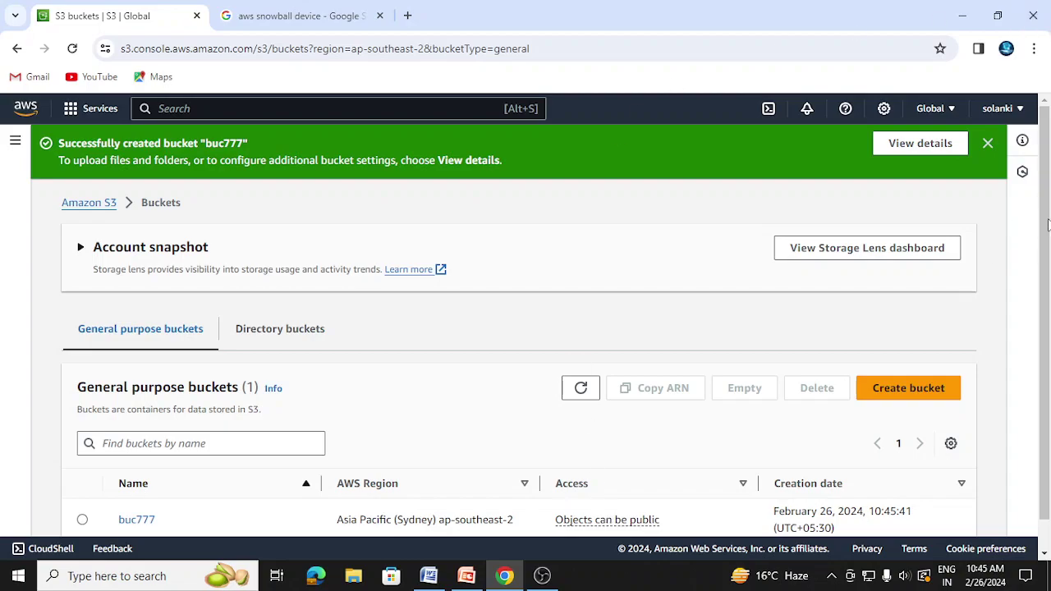
{"action": "left_click_drag", "start_coordinate": [1048, 224], "coordinate": [1048, 280]}
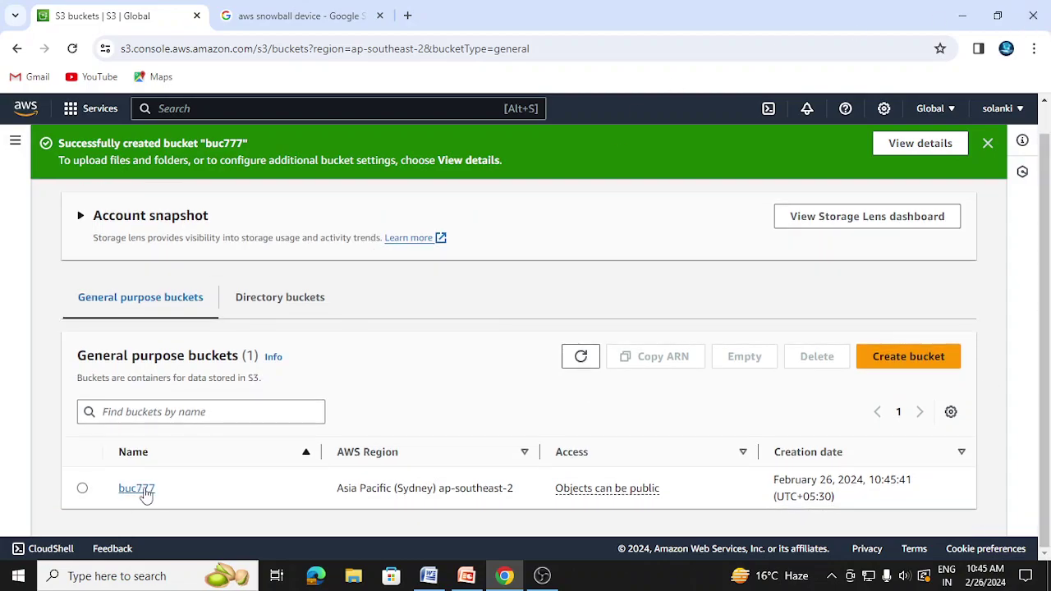
{"action": "left_click", "coordinate": [82, 488]}
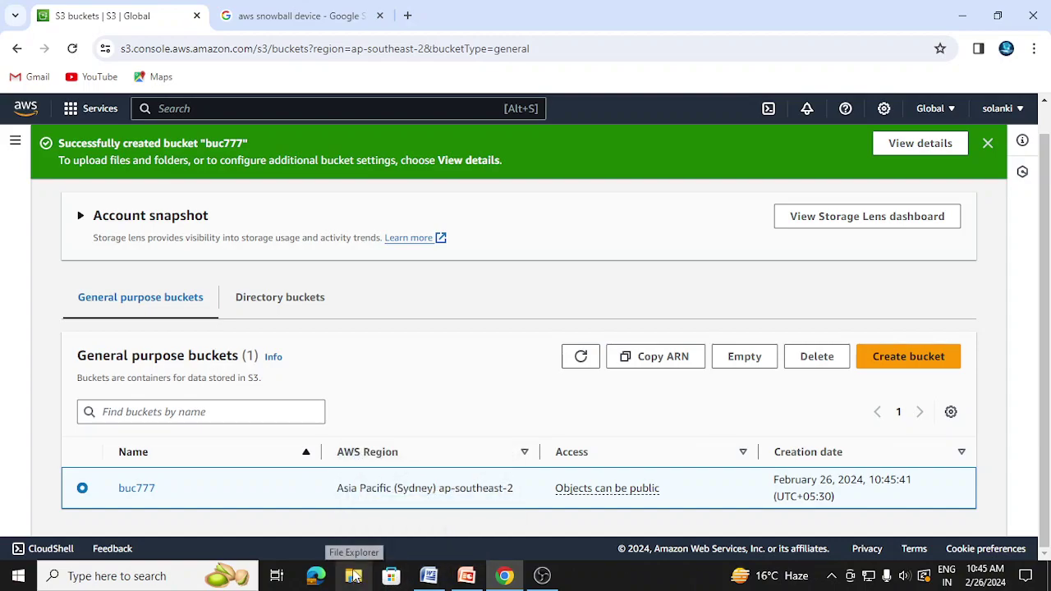
- In File Explorer, create a new text document named a on Local Disk (C:)
{"action": "left_click", "coordinate": [354, 577]}
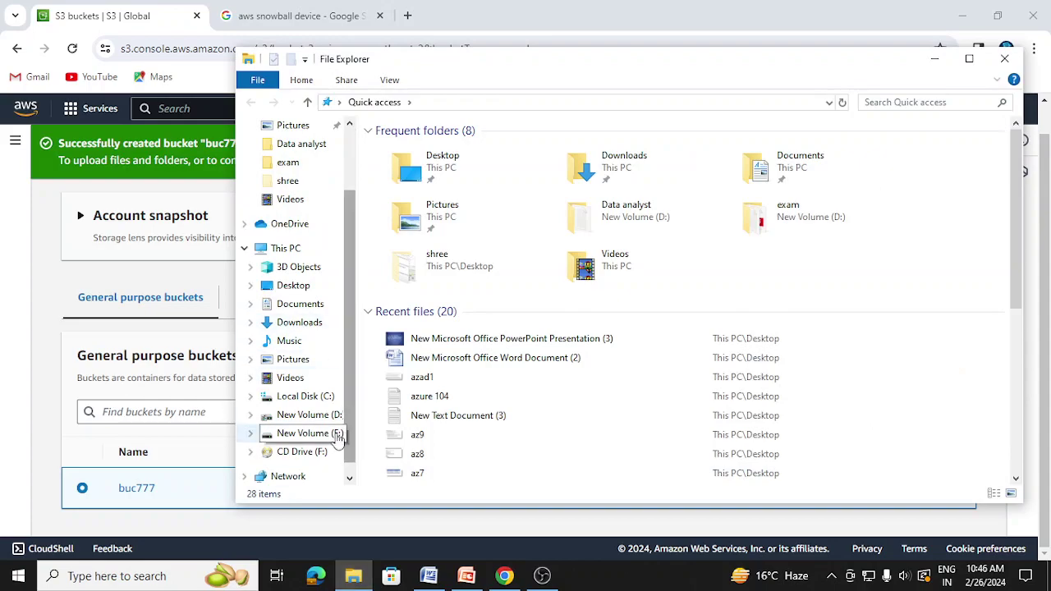
{"action": "left_click", "coordinate": [317, 396]}
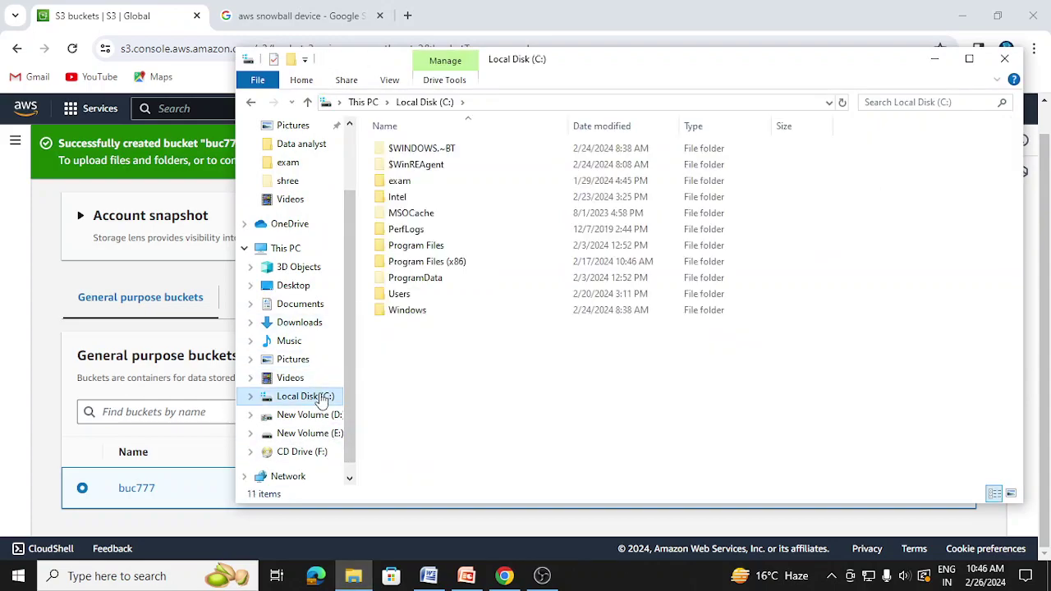
{"action": "right_click", "coordinate": [434, 340]}
{"action": "mouse_move", "coordinate": [477, 505]}
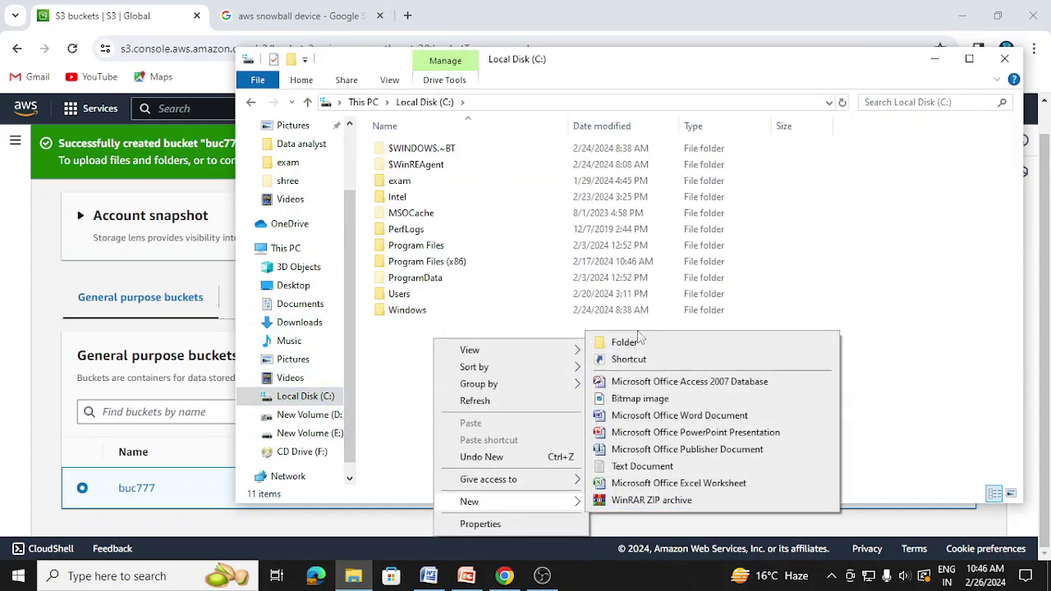
{"action": "left_click", "coordinate": [645, 467]}
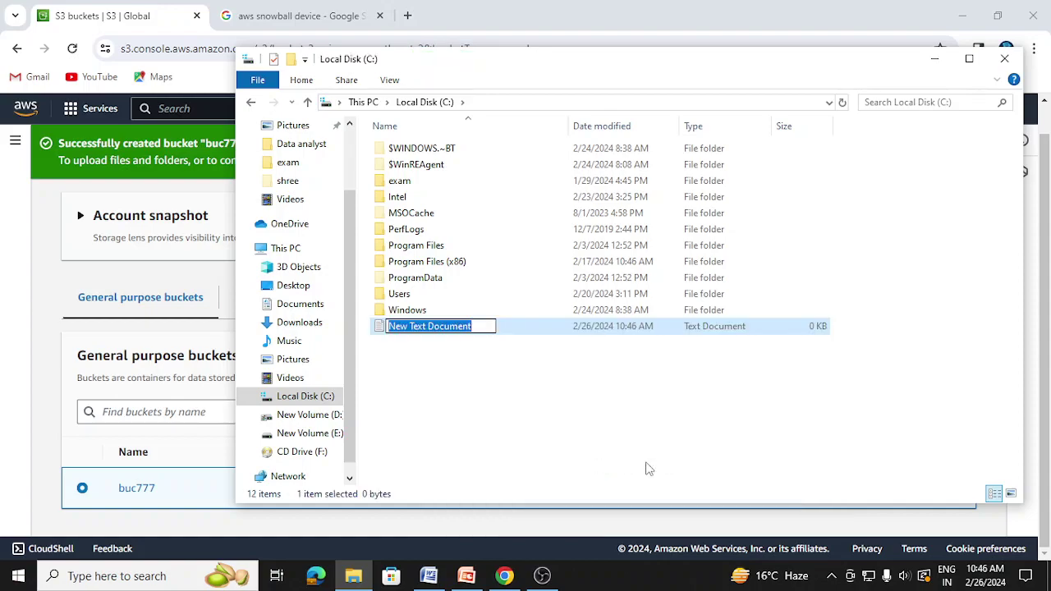
{"action": "type", "text": "a"}
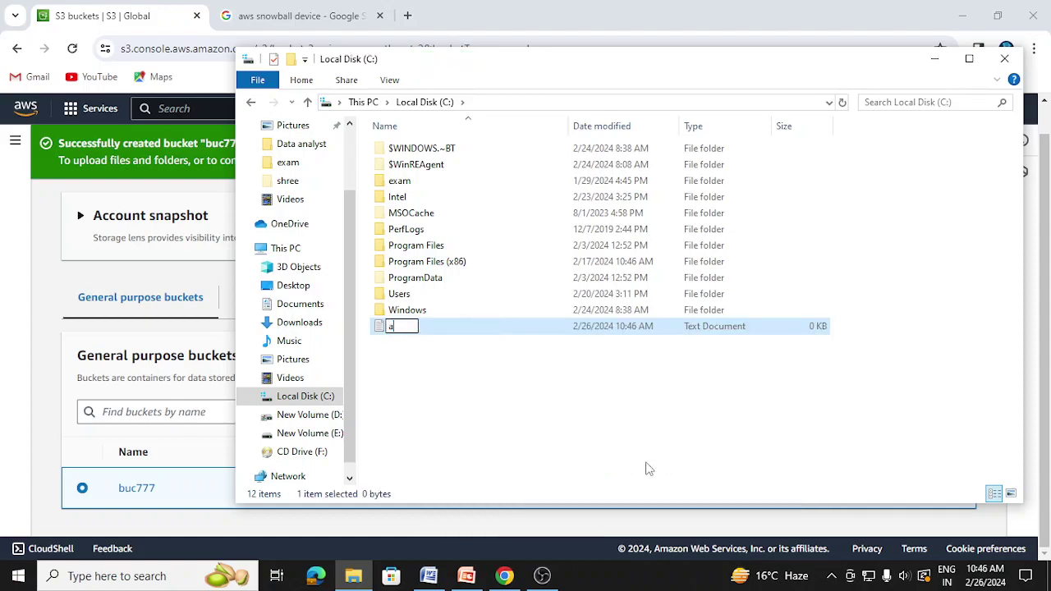
{"action": "left_click", "coordinate": [458, 420]}
- Fill text file a with four lines of repeated letters a, b, c and d in Notepad, save it and close it
{"action": "double_click", "coordinate": [392, 327]}
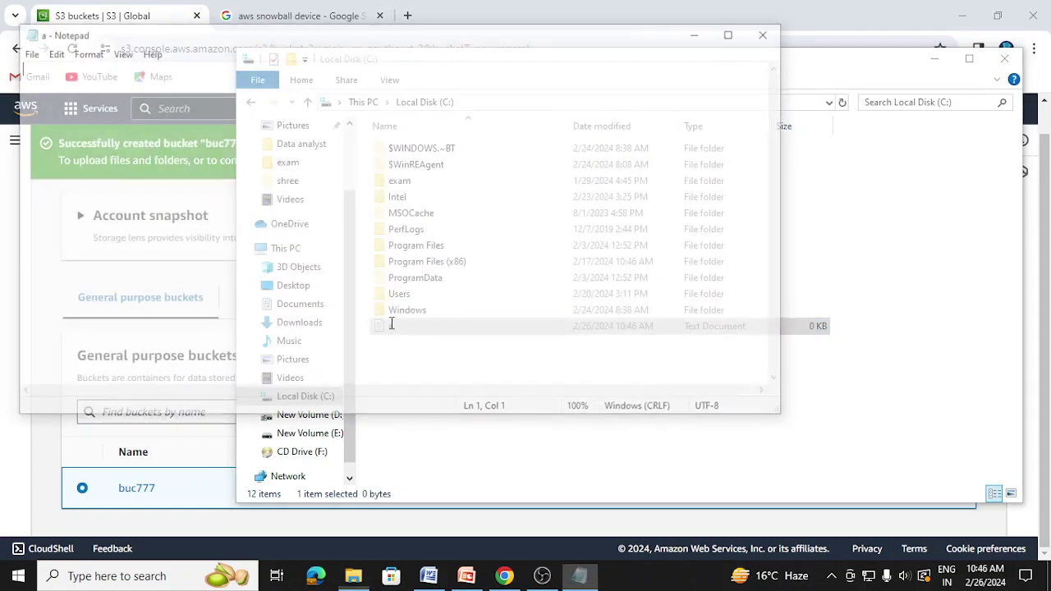
{"action": "type", "text": "aaaaaaaaaaaaaaaaaaaaaaaaaaaaaaaaaaa"}
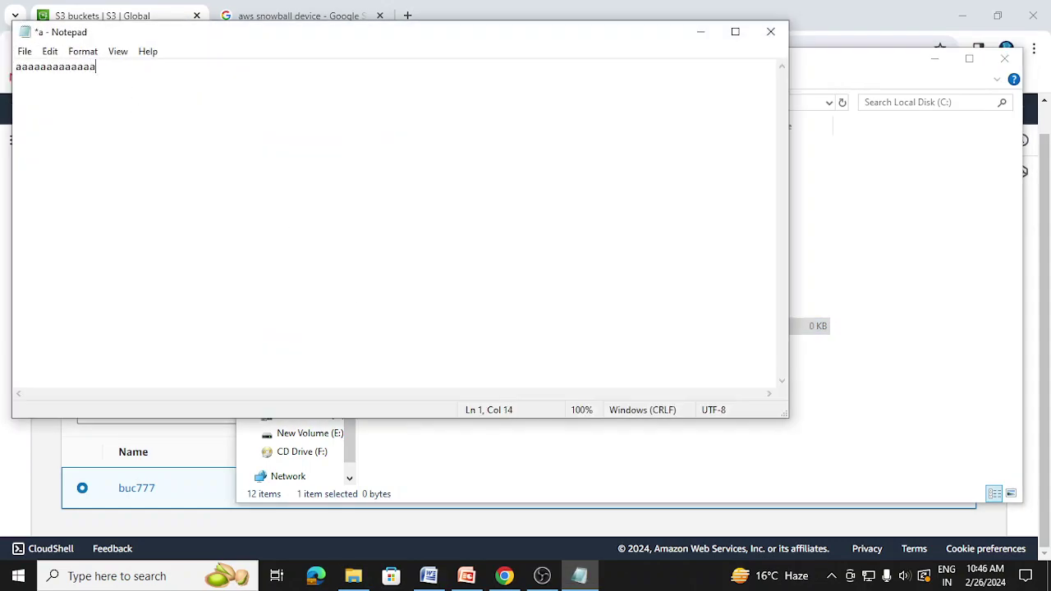
{"action": "key", "text": "Return"}
{"action": "type", "text": "bbbbbbbbbbbbbbbbbbbbbbbbbbbbb"}
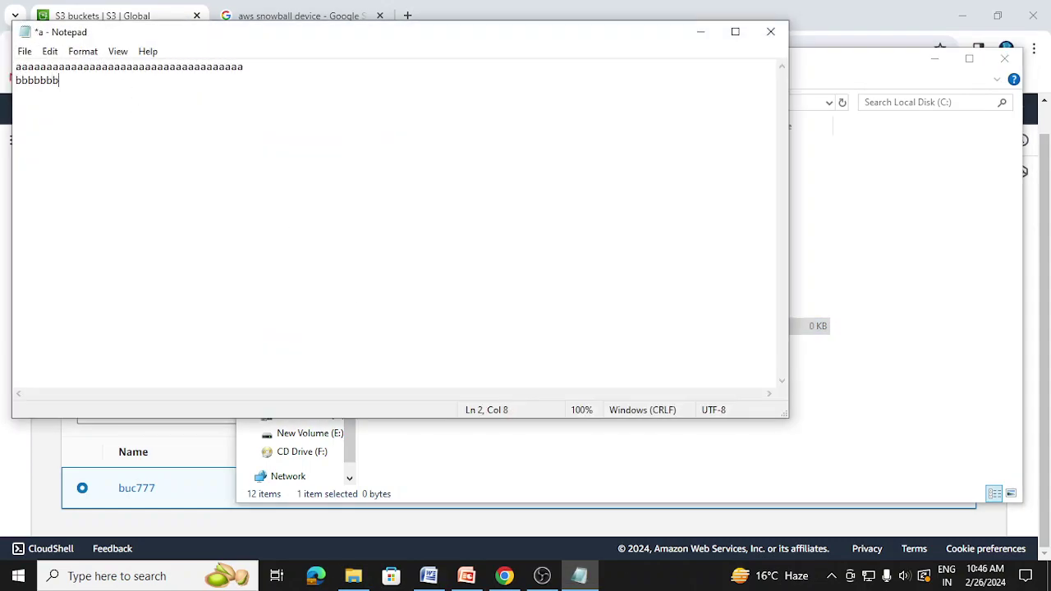
{"action": "key", "text": "Return"}
{"action": "type", "text": "ccccccccccccccccccccccccccccc"}
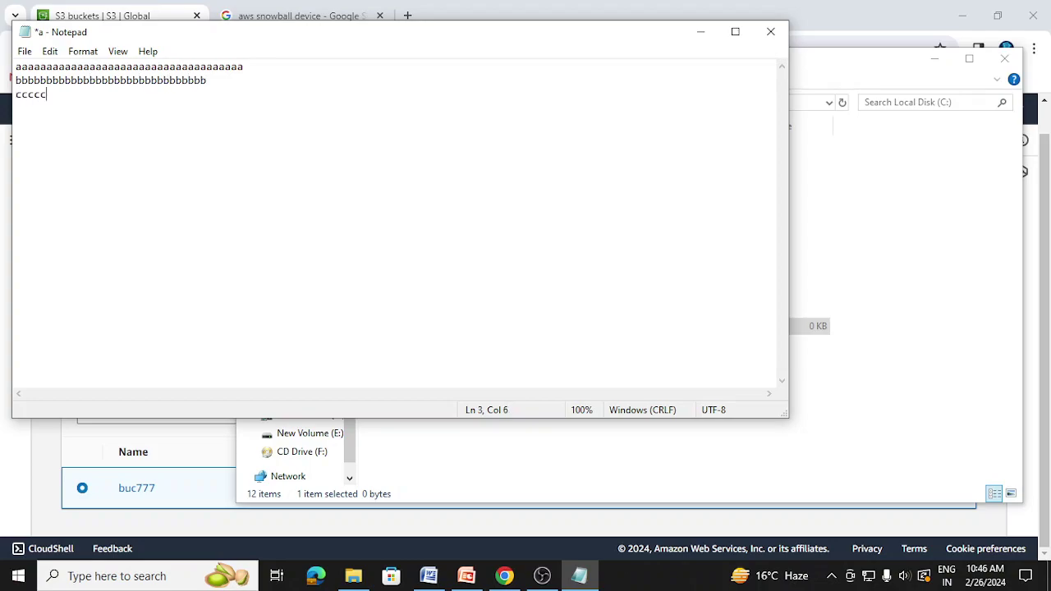
{"action": "key", "text": "Return"}
{"action": "type", "text": "dddddddddddddddddddddd"}
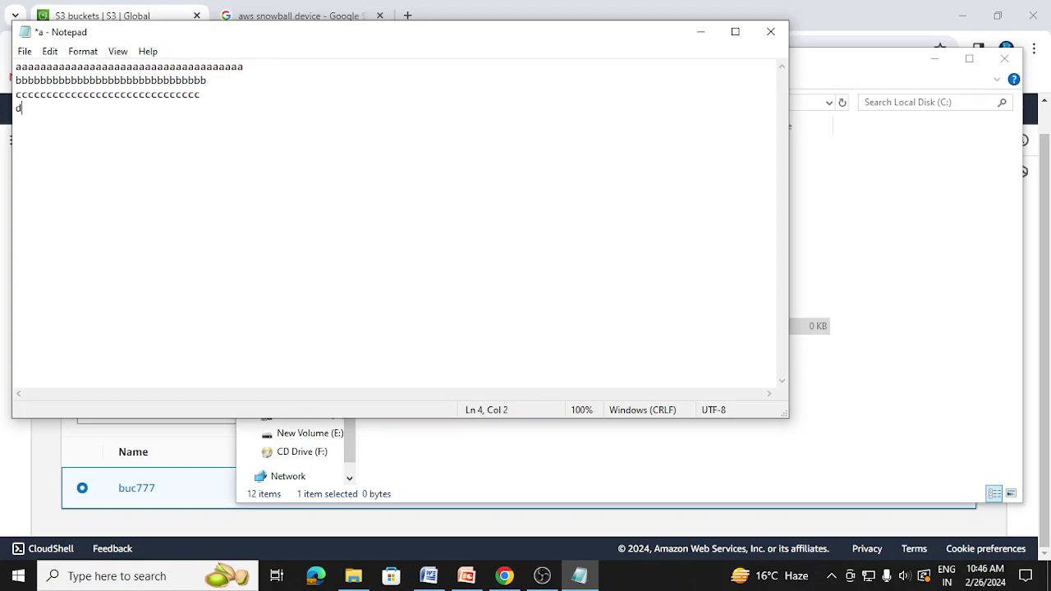
{"action": "key", "text": "Return"}
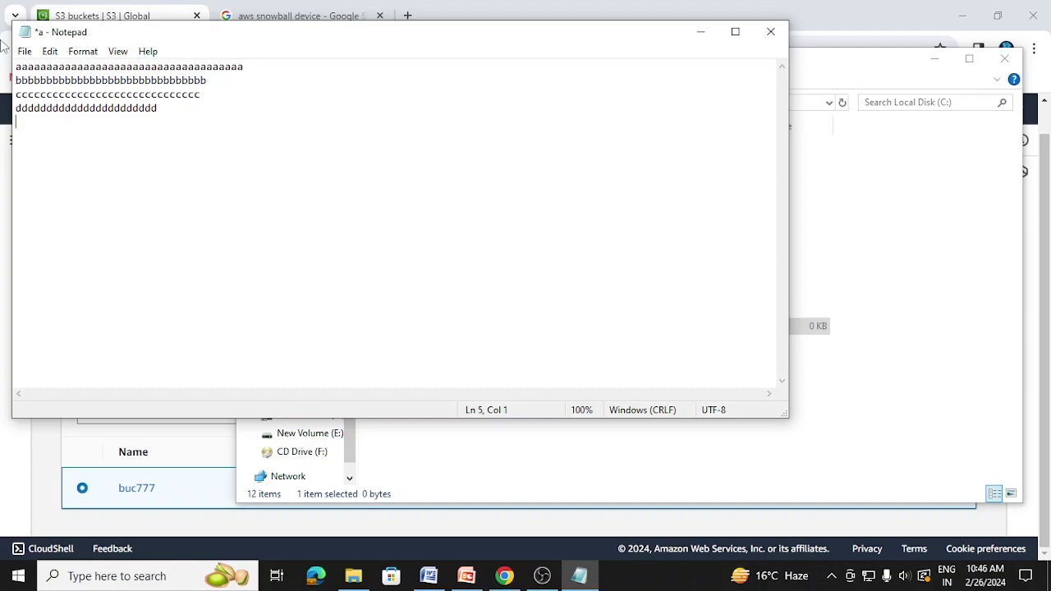
{"action": "left_click", "coordinate": [25, 50]}
{"action": "left_click", "coordinate": [47, 120]}
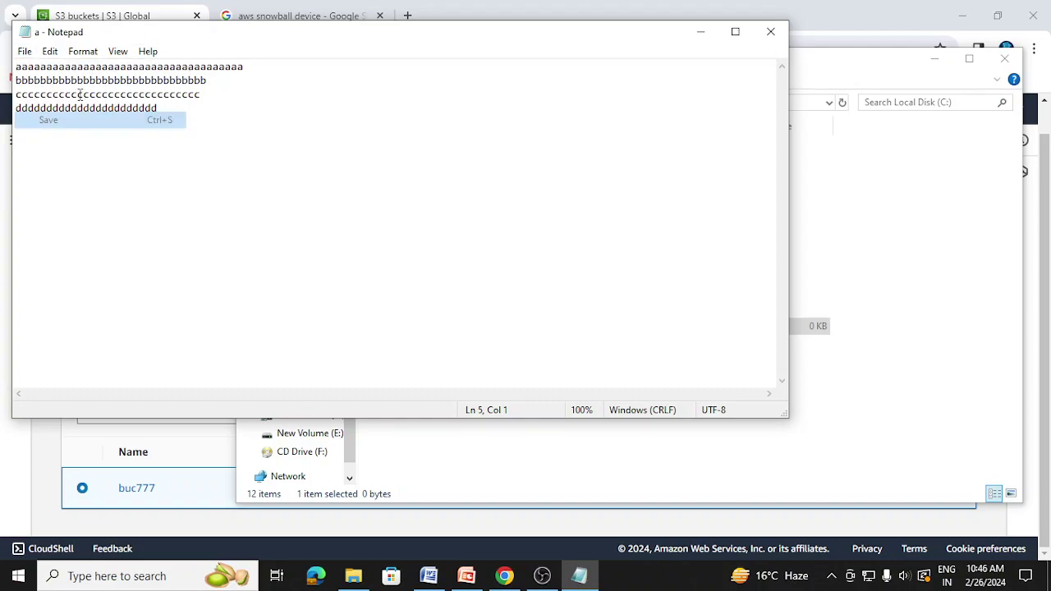
{"action": "left_click", "coordinate": [771, 32]}
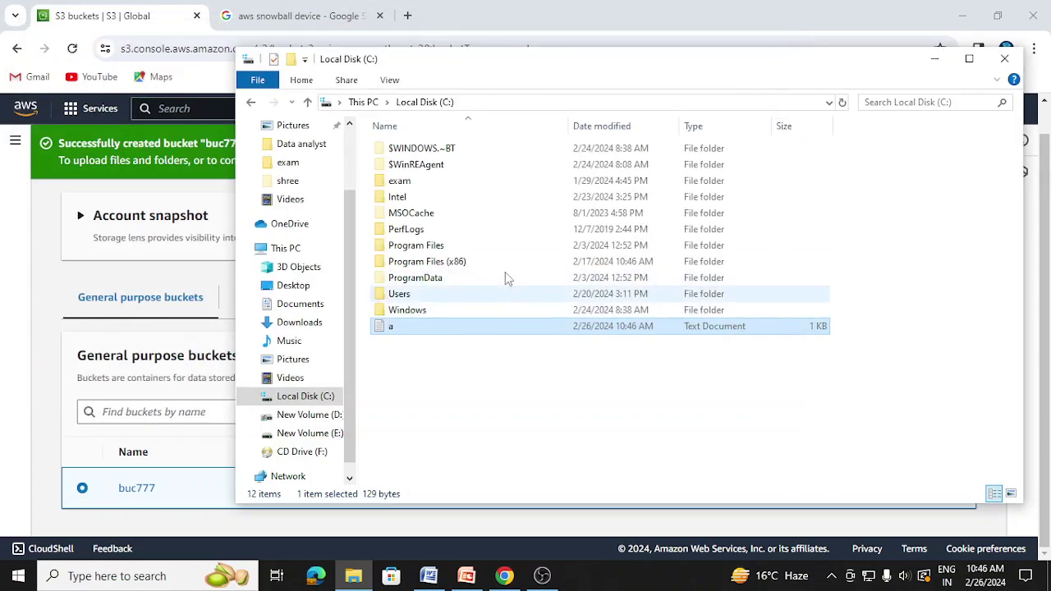
- Close File Explorer to return to the S3 bucket list and dismiss the bucket creation notification
{"action": "left_click", "coordinate": [1004, 58]}
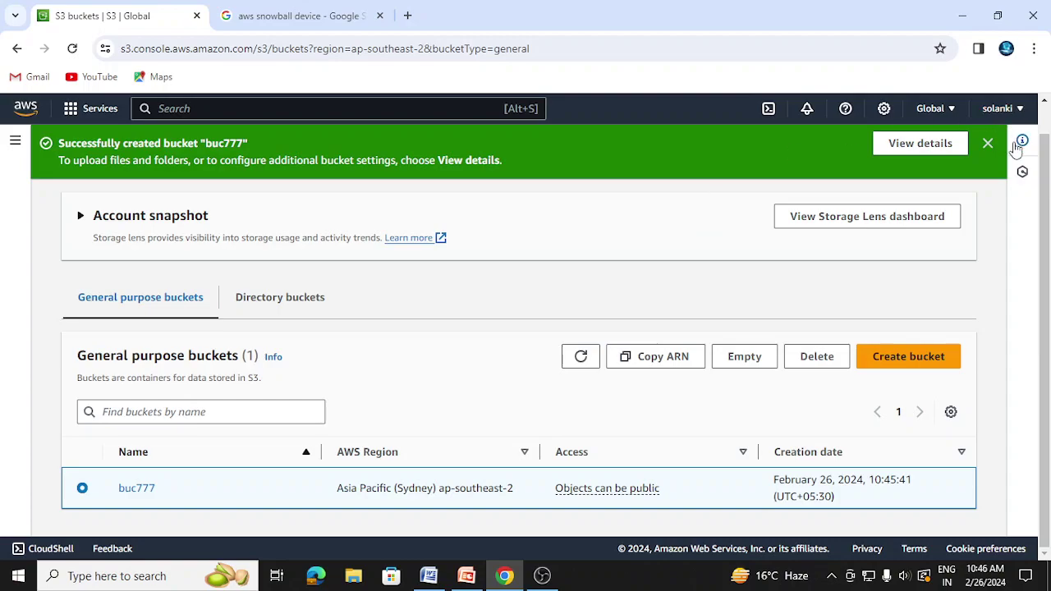
{"action": "left_click", "coordinate": [989, 142]}
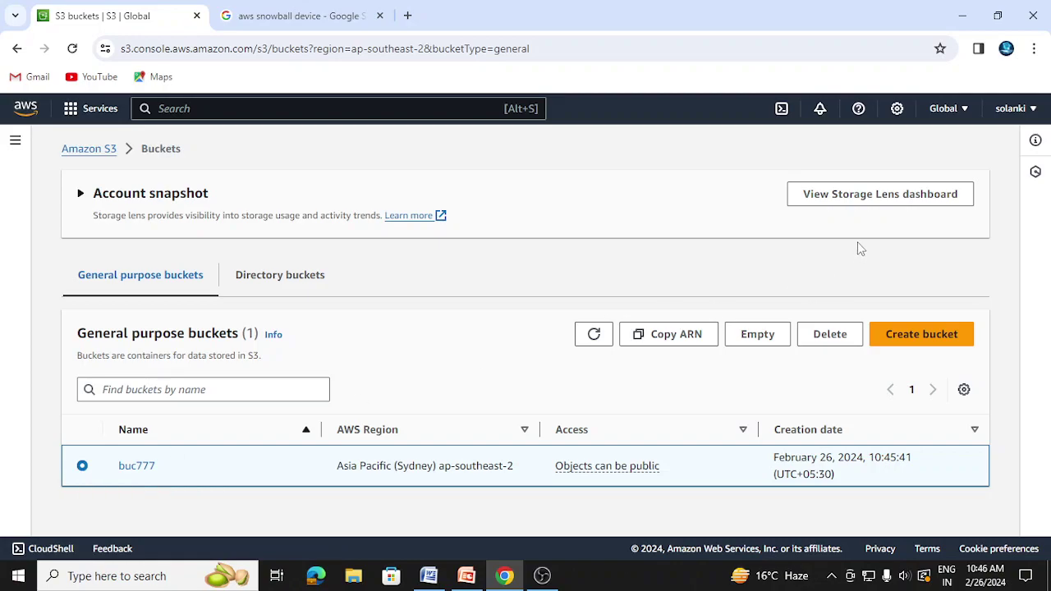
- Open bucket buc777, start an upload and add text file a from Local Disk (C:)
{"action": "left_click", "coordinate": [129, 470]}
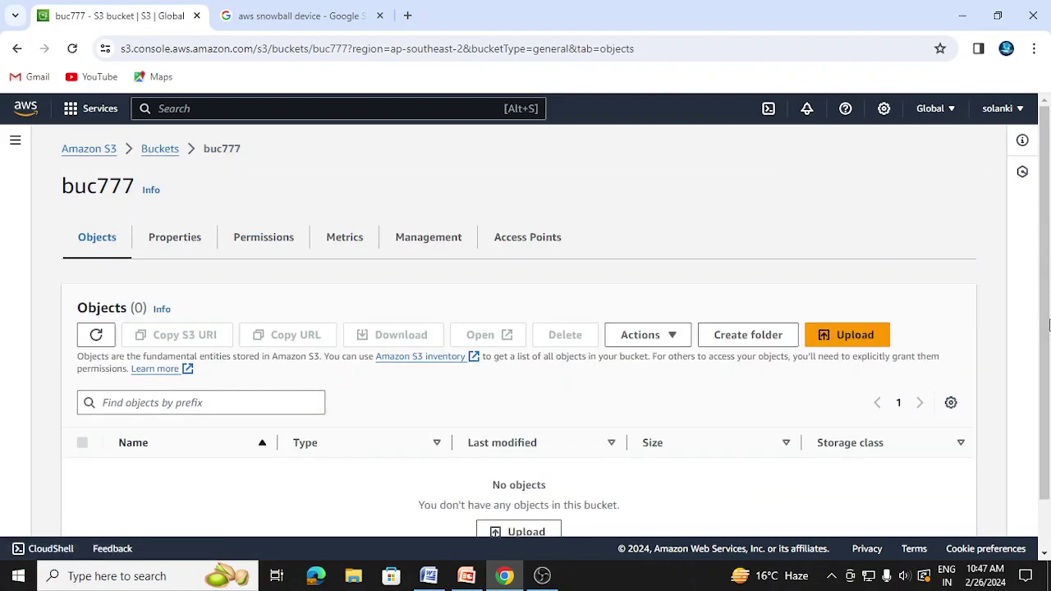
{"action": "scroll", "coordinate": [1049, 326], "scroll_direction": "down", "scroll_amount": 2}
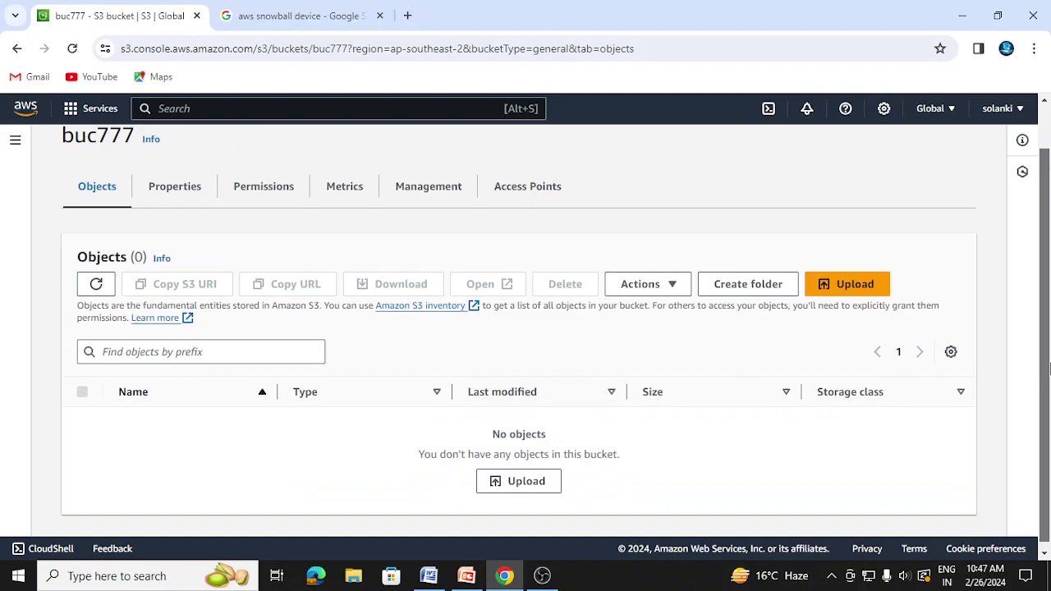
{"action": "left_click", "coordinate": [849, 287]}
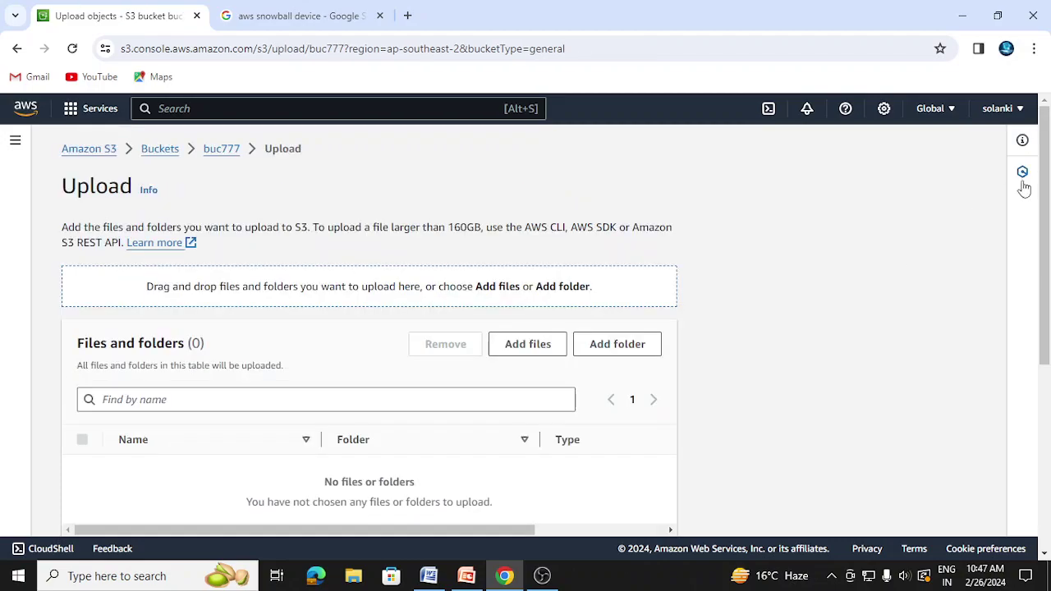
{"action": "left_click", "coordinate": [519, 352]}
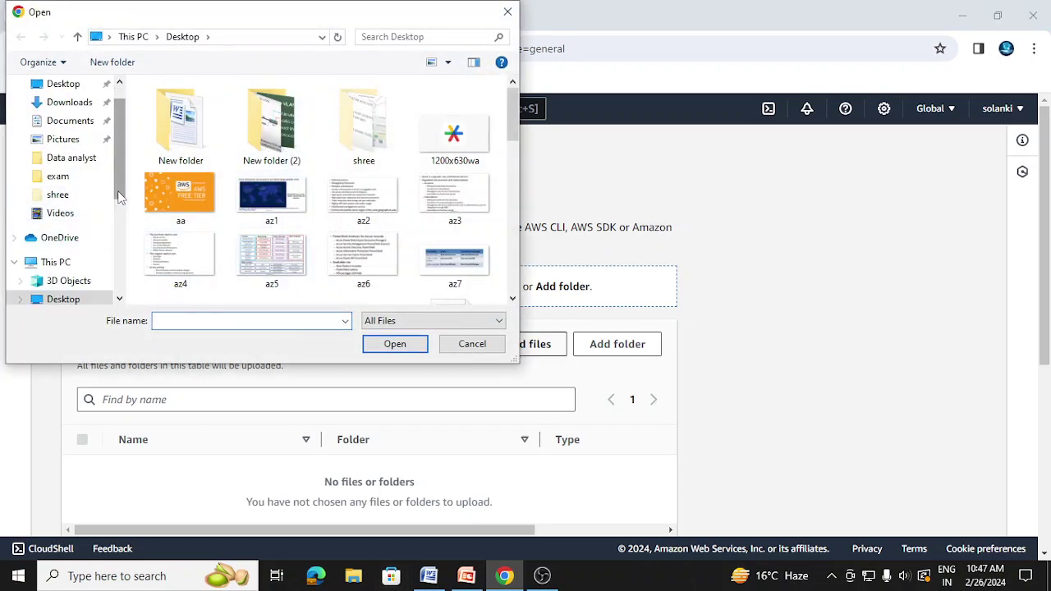
{"action": "scroll", "coordinate": [118, 197], "scroll_direction": "down", "scroll_amount": 3}
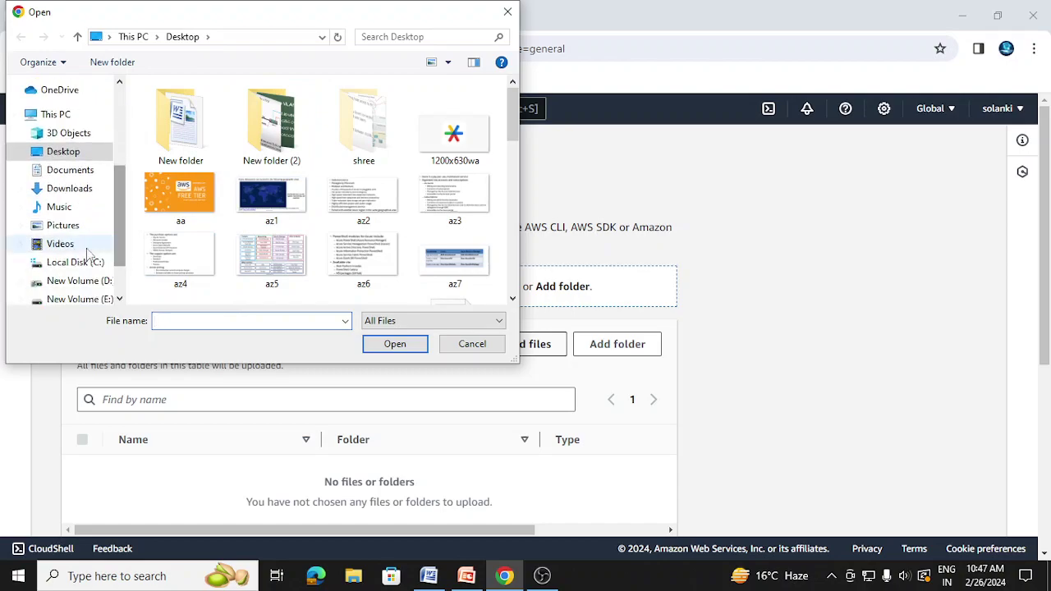
{"action": "left_click", "coordinate": [75, 262]}
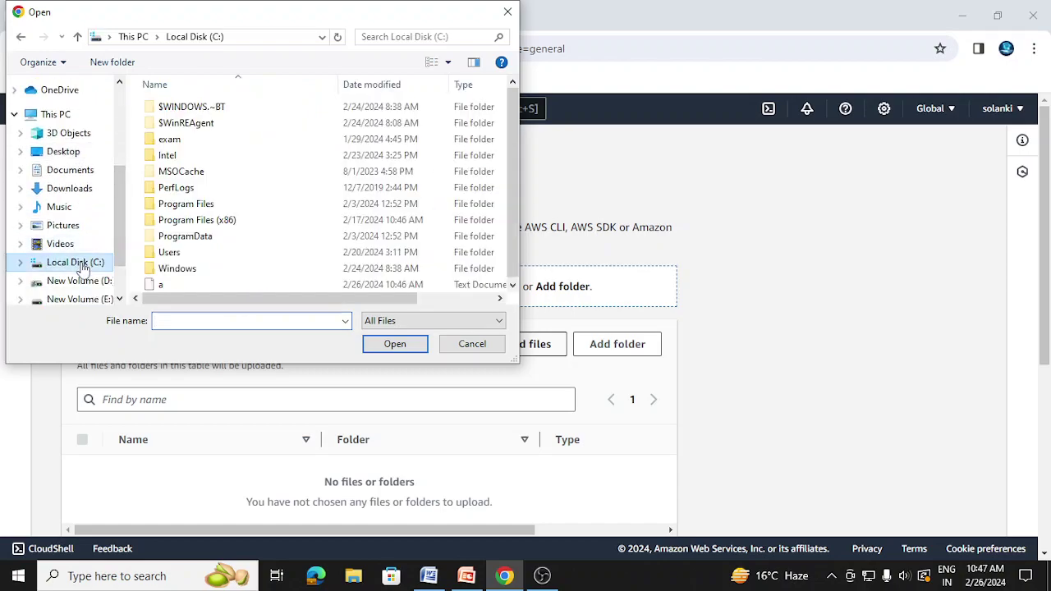
{"action": "left_click", "coordinate": [162, 286]}
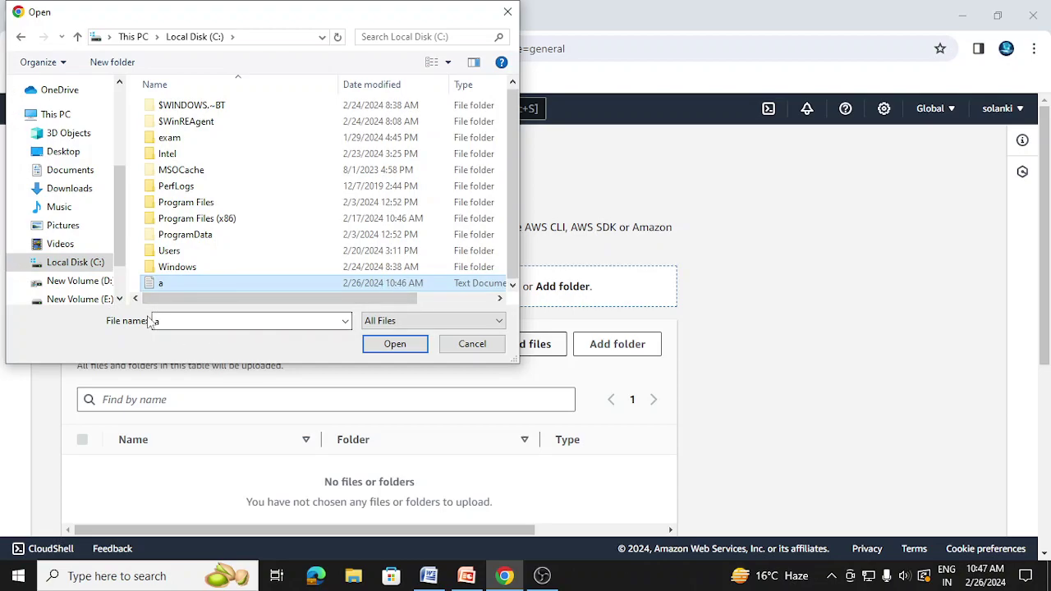
{"action": "left_click", "coordinate": [374, 345]}
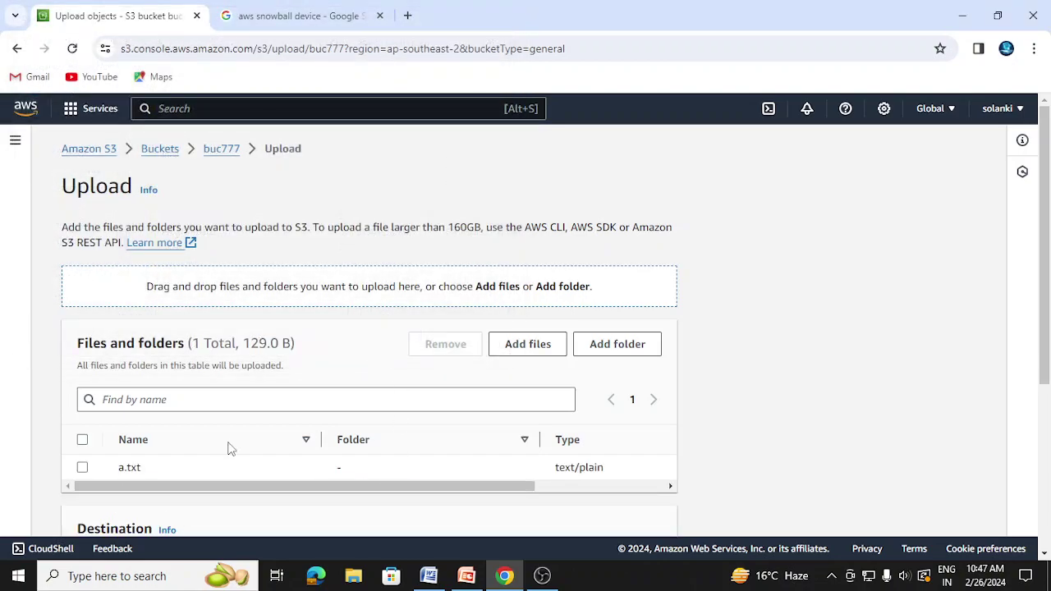
- Select a.txt in the upload list, upload it to s3://buc777 and close the upload status page
{"action": "scroll", "coordinate": [1048, 306], "scroll_direction": "down", "scroll_amount": 1}
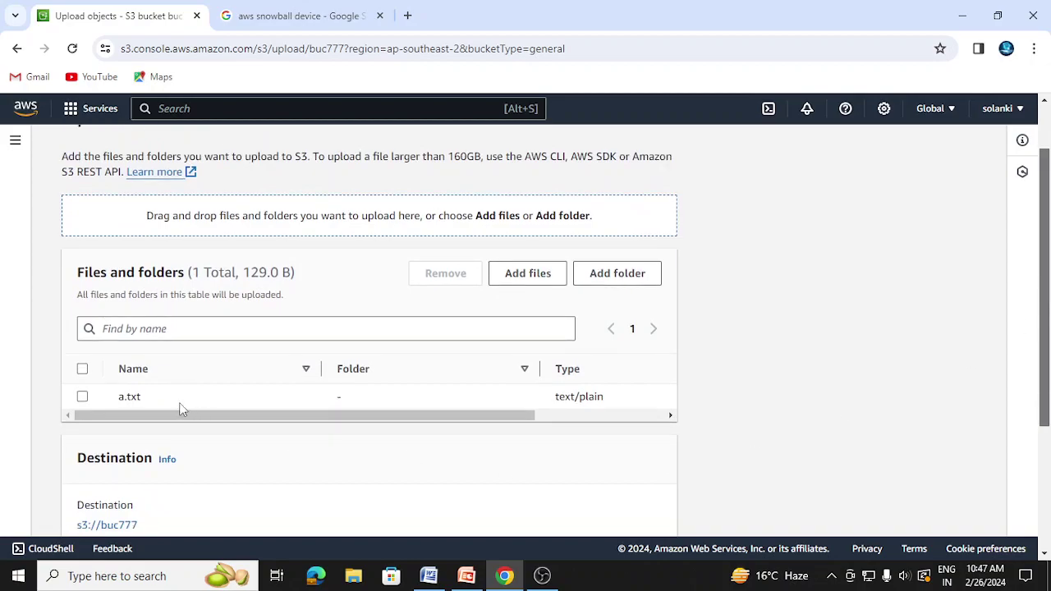
{"action": "left_click", "coordinate": [82, 397]}
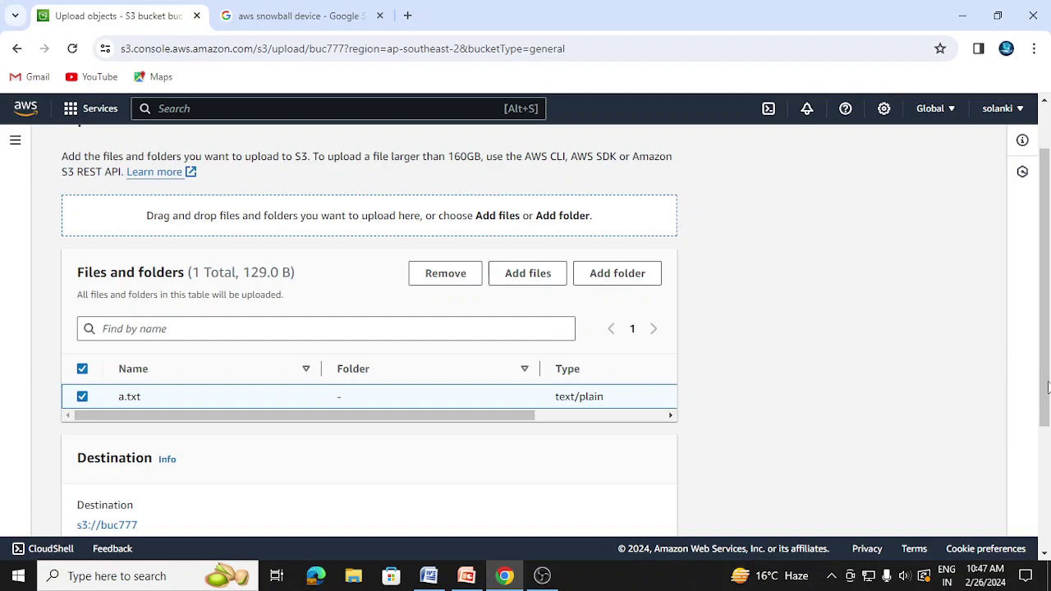
{"action": "left_click_drag", "start_coordinate": [1048, 388], "coordinate": [1048, 507]}
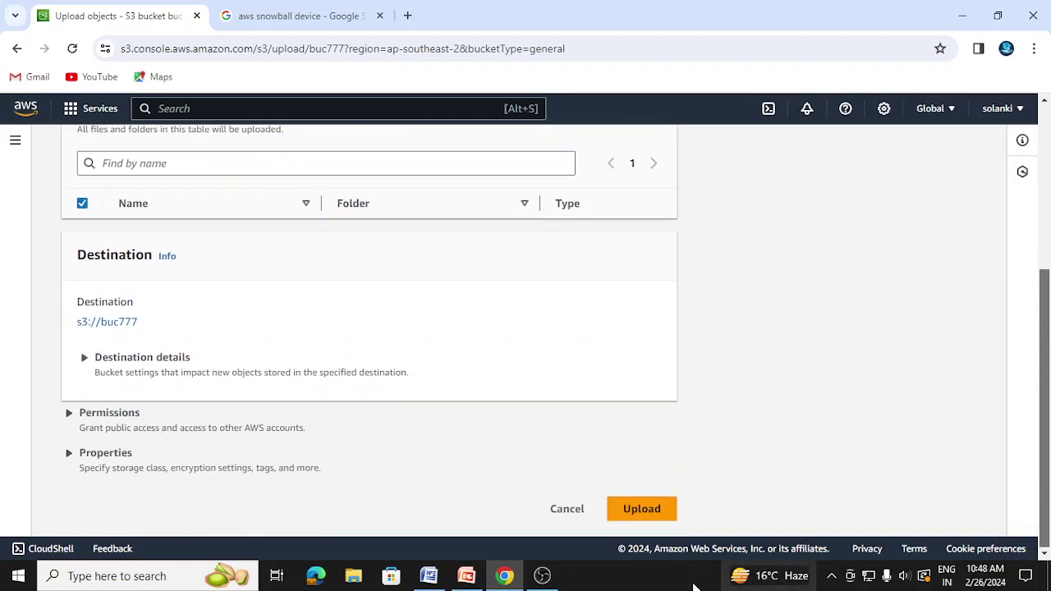
{"action": "left_click", "coordinate": [649, 510]}
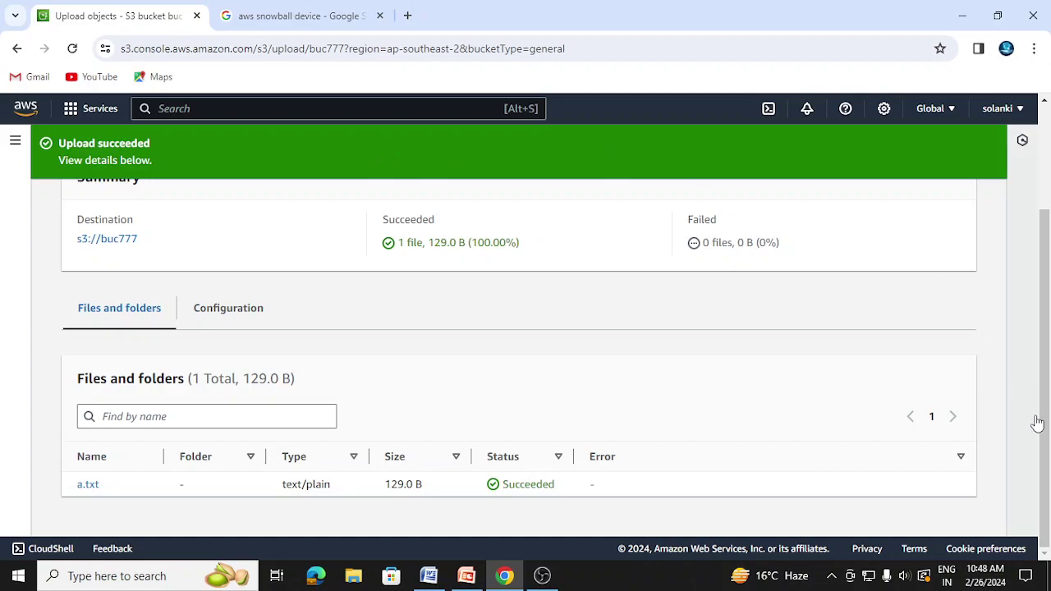
{"action": "left_click_drag", "start_coordinate": [1048, 430], "coordinate": [1049, 303]}
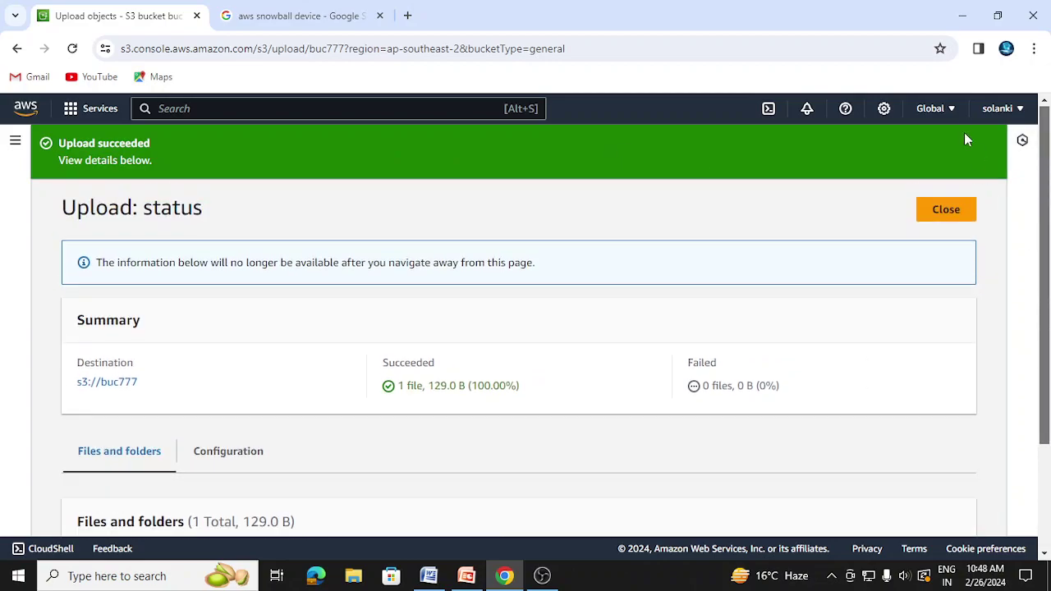
{"action": "left_click", "coordinate": [946, 212]}
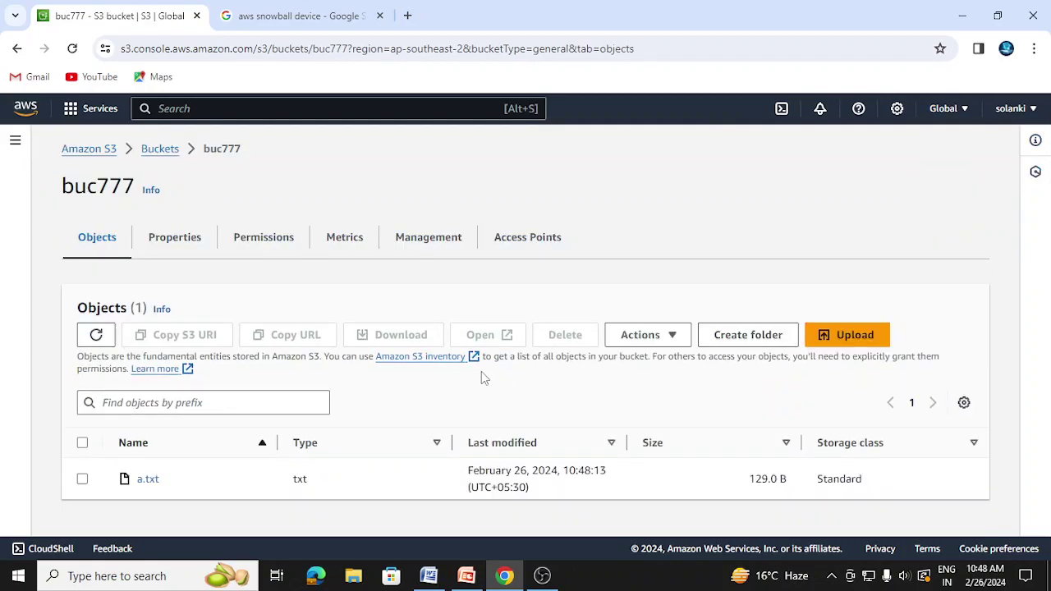
- Review the "S3 :- for text sharing" slide in PowerPoint and return to the S3 console in Chrome
{"action": "left_click", "coordinate": [467, 576]}
{"action": "left_click", "coordinate": [83, 381]}
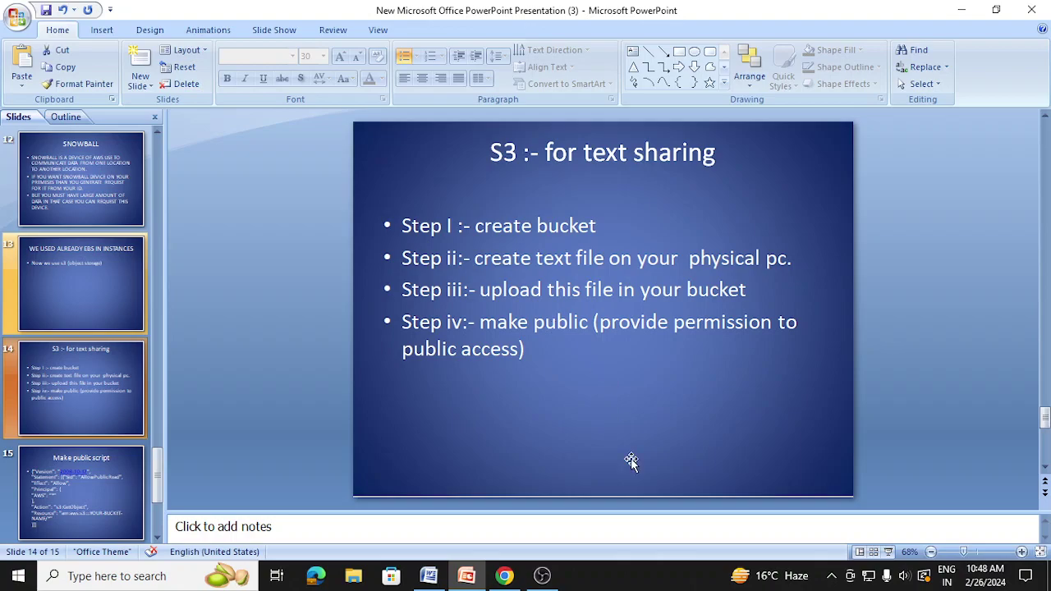
{"action": "left_click", "coordinate": [505, 576]}
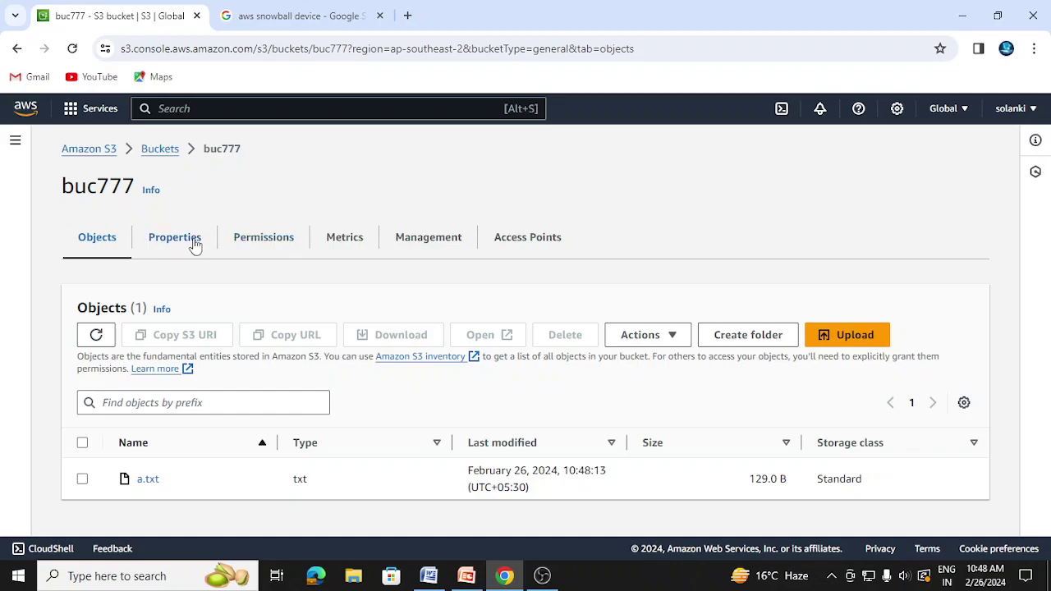
- Go back to the general purpose buckets list, select buc777 and reopen the bucket to view its objects
{"action": "left_click", "coordinate": [158, 154]}
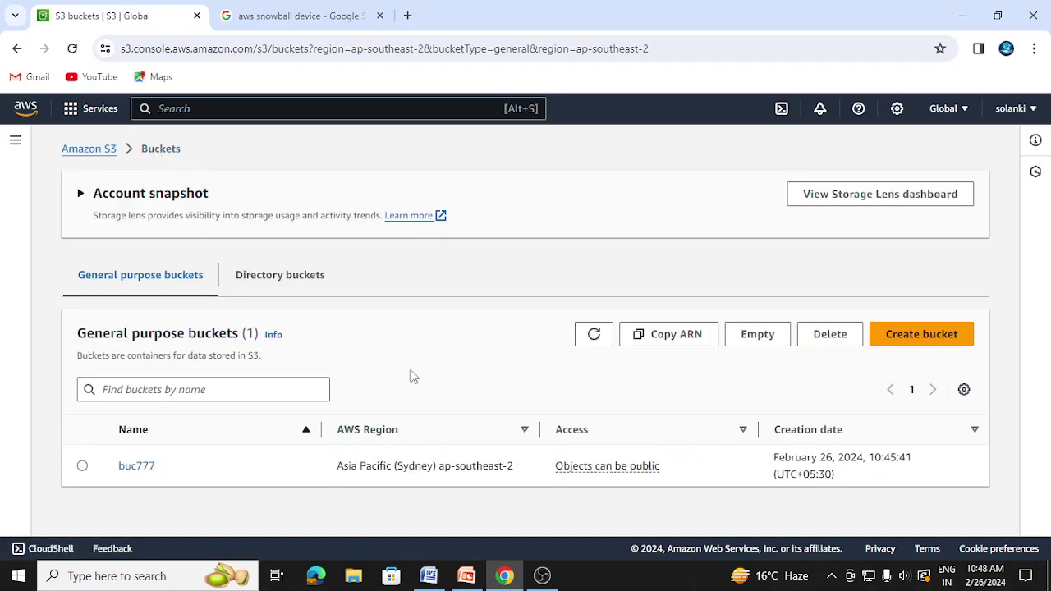
{"action": "left_click", "coordinate": [82, 466]}
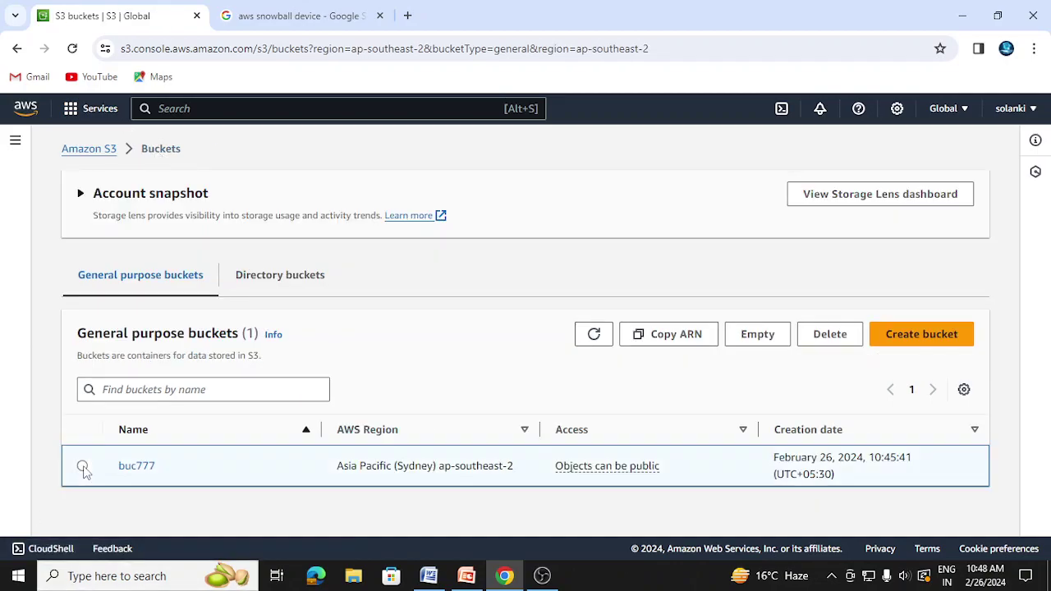
{"action": "left_click", "coordinate": [143, 468]}
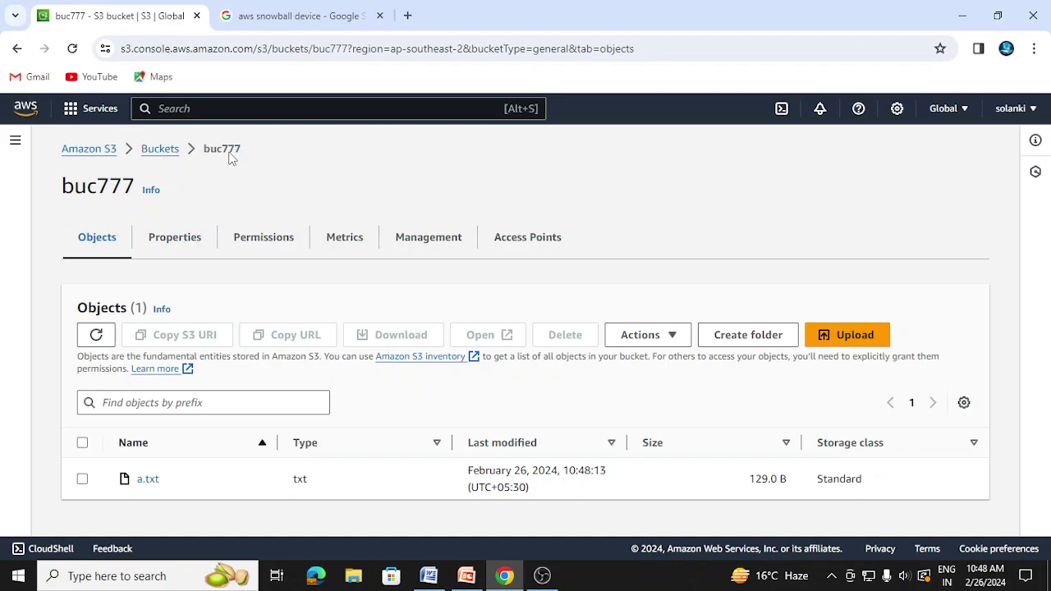
{"action": "left_click", "coordinate": [161, 156]}
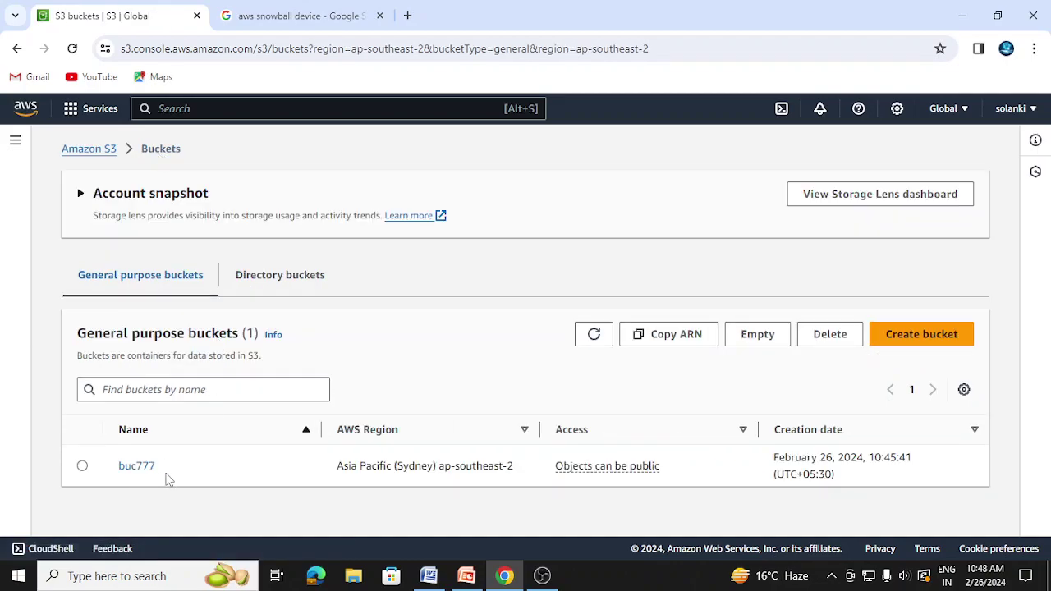
{"action": "left_click", "coordinate": [83, 466]}
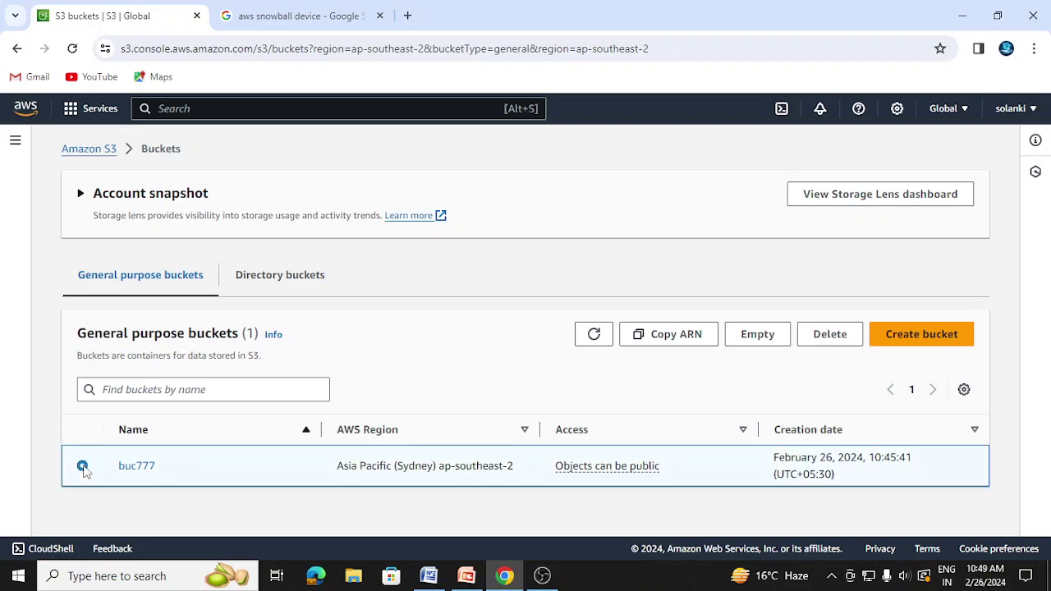
{"action": "left_click", "coordinate": [144, 472]}
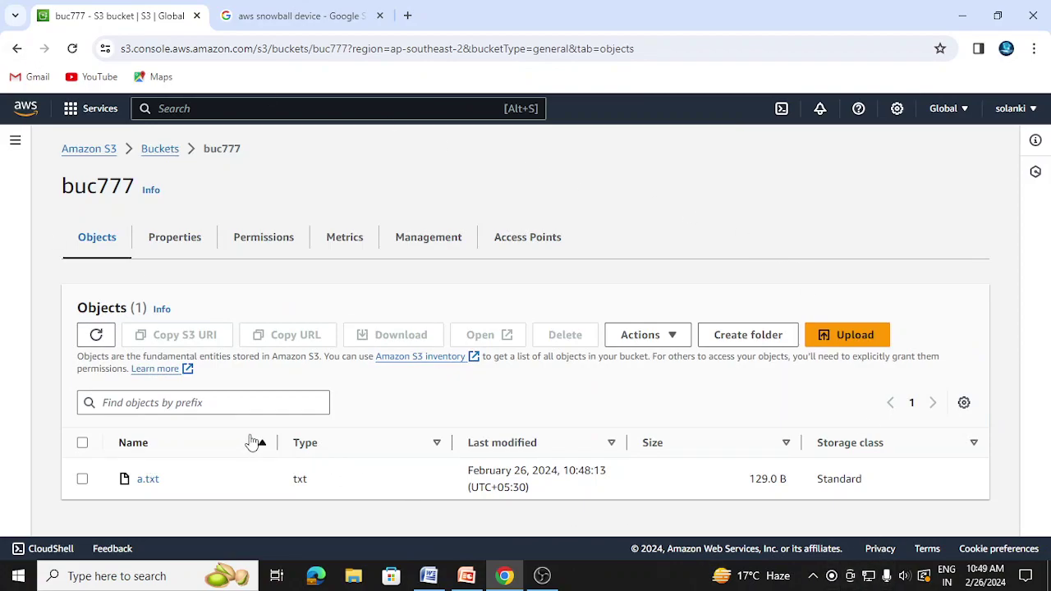
- Open the permissions of buc777 and go to its Bucket policy section
{"action": "left_click", "coordinate": [245, 245]}
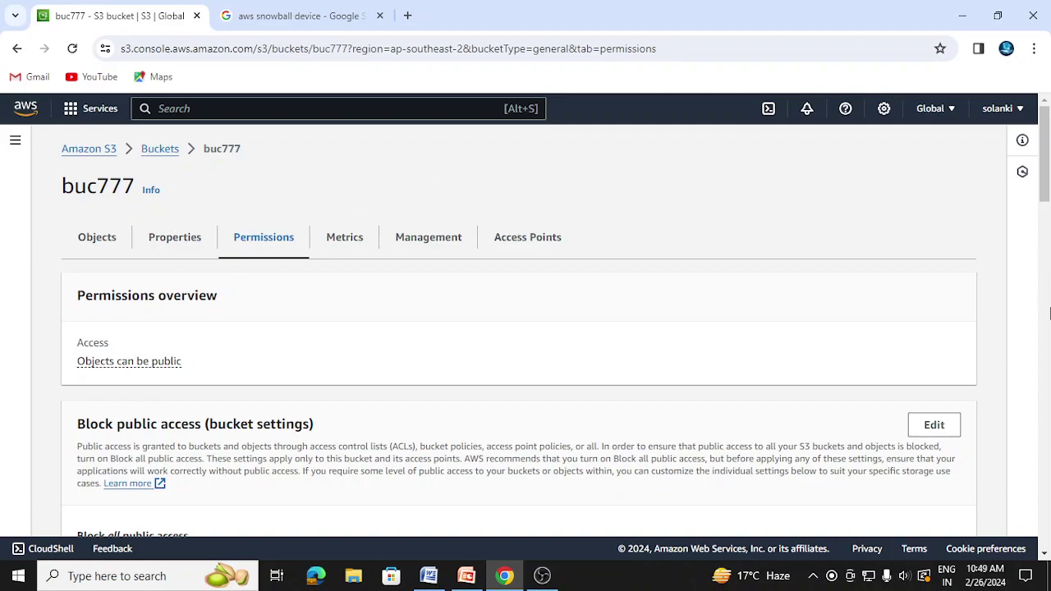
{"action": "left_click_drag", "start_coordinate": [1045, 196], "coordinate": [1046, 239]}
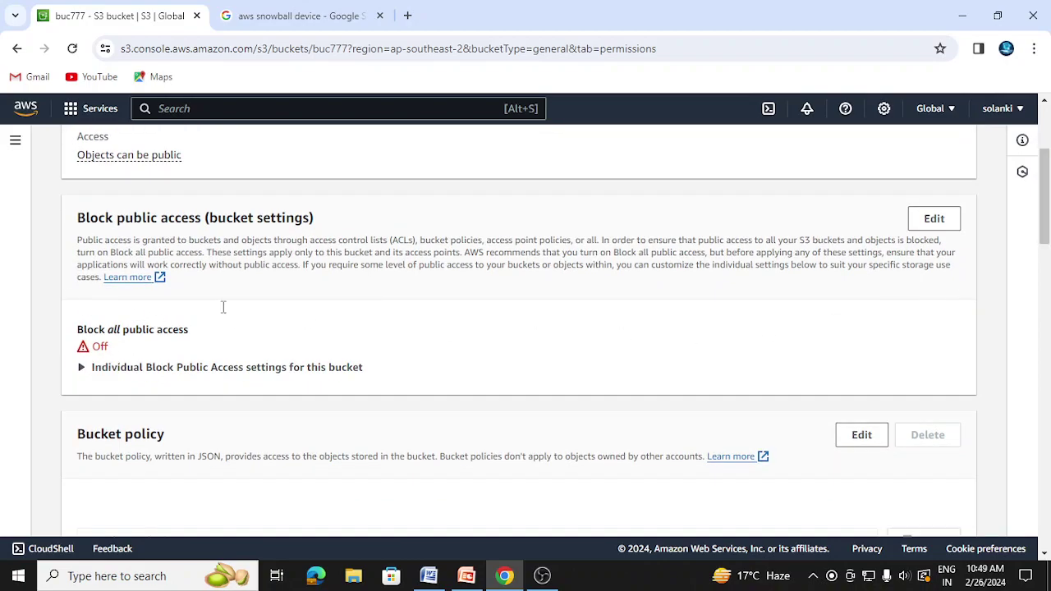
{"action": "scroll", "coordinate": [392, 260], "scroll_direction": "down", "scroll_amount": 3}
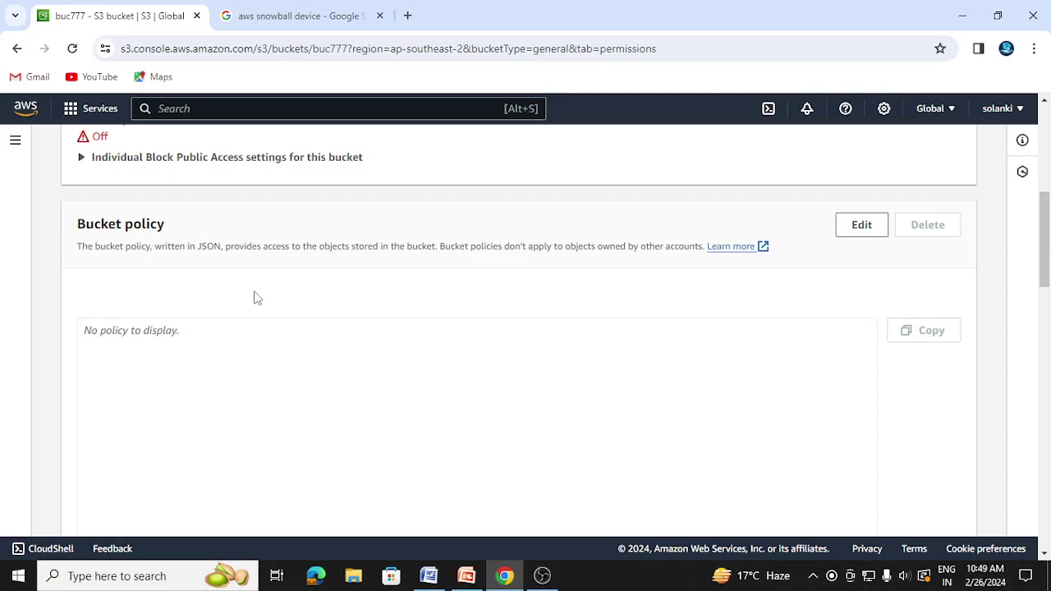
- In PowerPoint, copy the entire policy script from the "Make public script" slide and switch back to Chrome
{"action": "left_click", "coordinate": [466, 579]}
{"action": "left_click", "coordinate": [25, 487]}
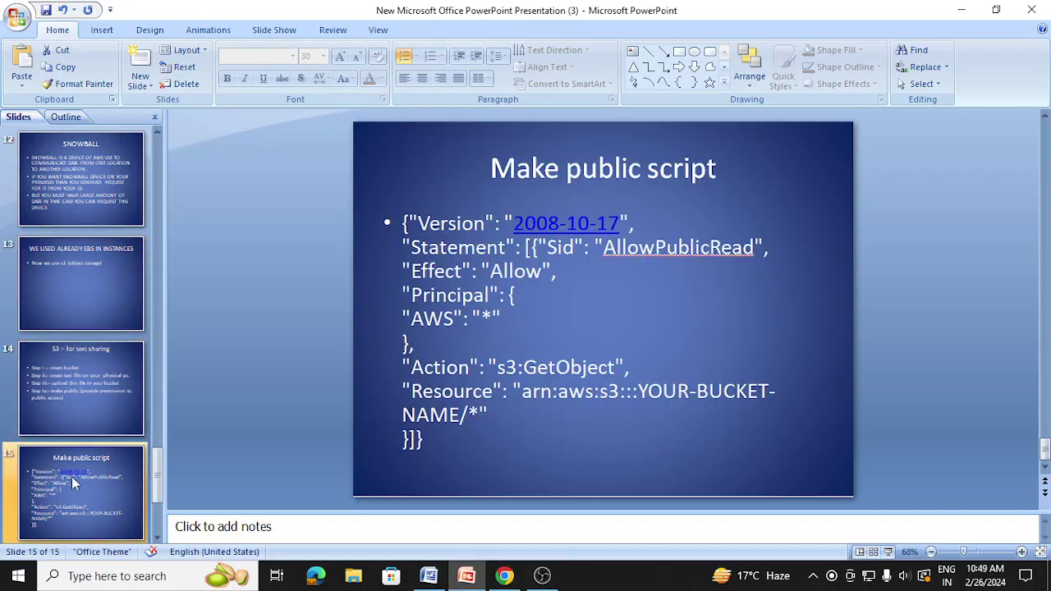
{"action": "left_click_drag", "start_coordinate": [401, 222], "coordinate": [498, 440]}
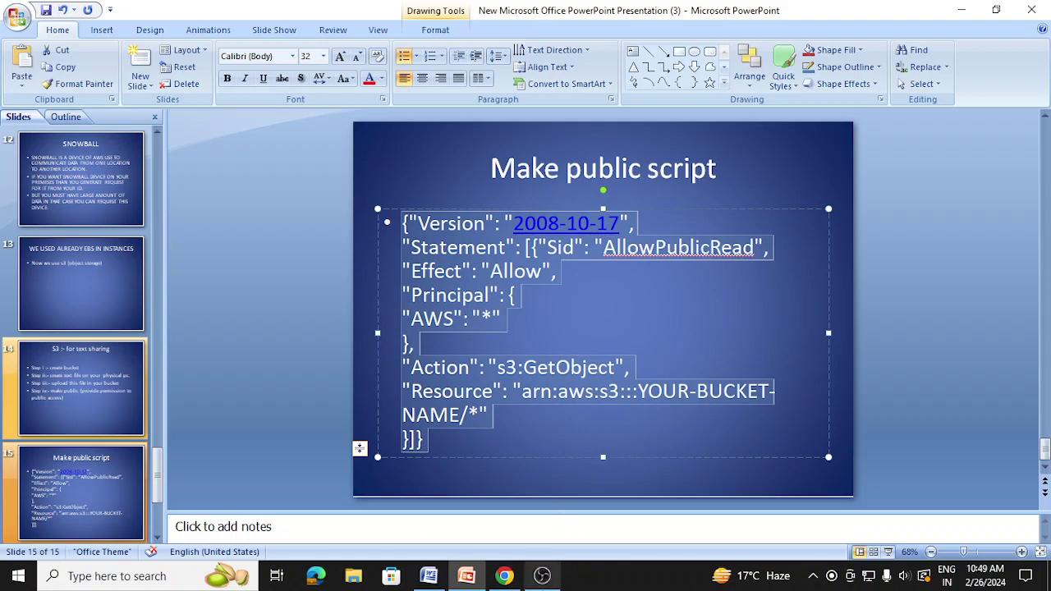
{"action": "left_click", "coordinate": [503, 577]}
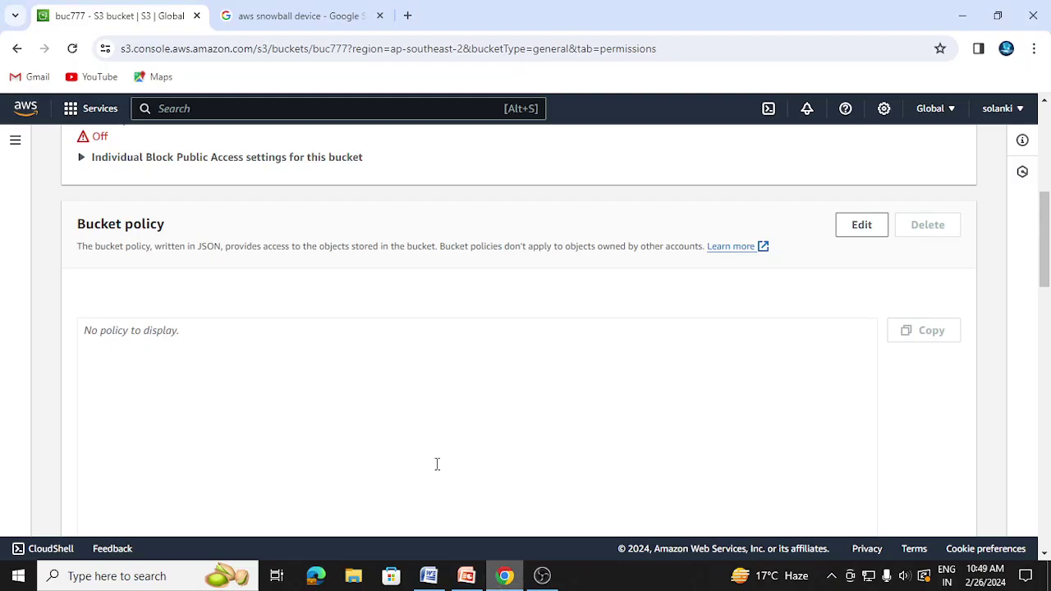
- Open the bucket policy of buc777 for editing and paste the copied AllowPublicRead script into the policy editor
{"action": "left_click", "coordinate": [862, 227]}
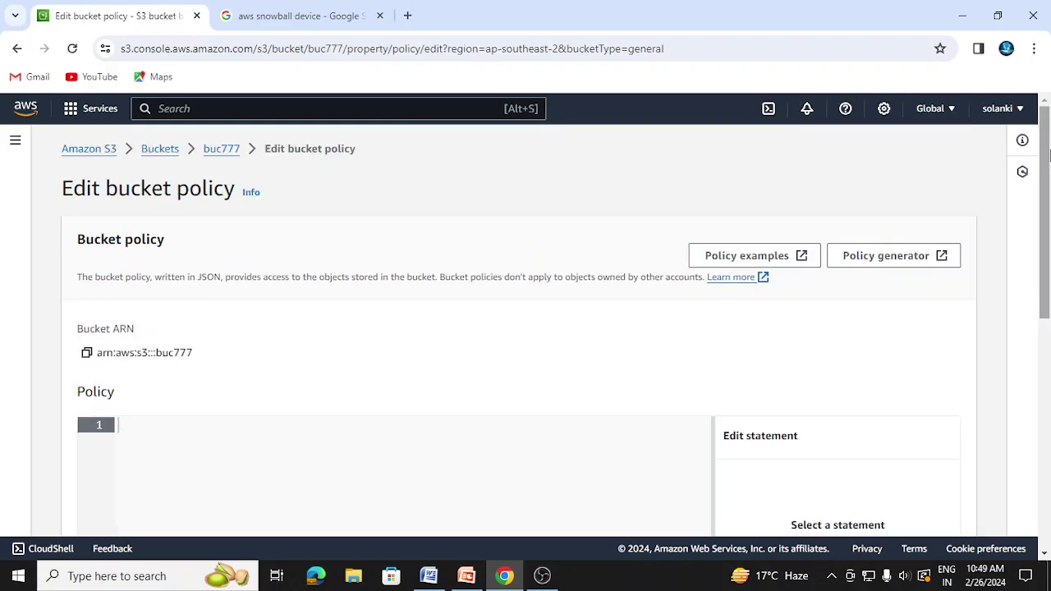
{"action": "left_click_drag", "start_coordinate": [1046, 220], "coordinate": [1046, 335]}
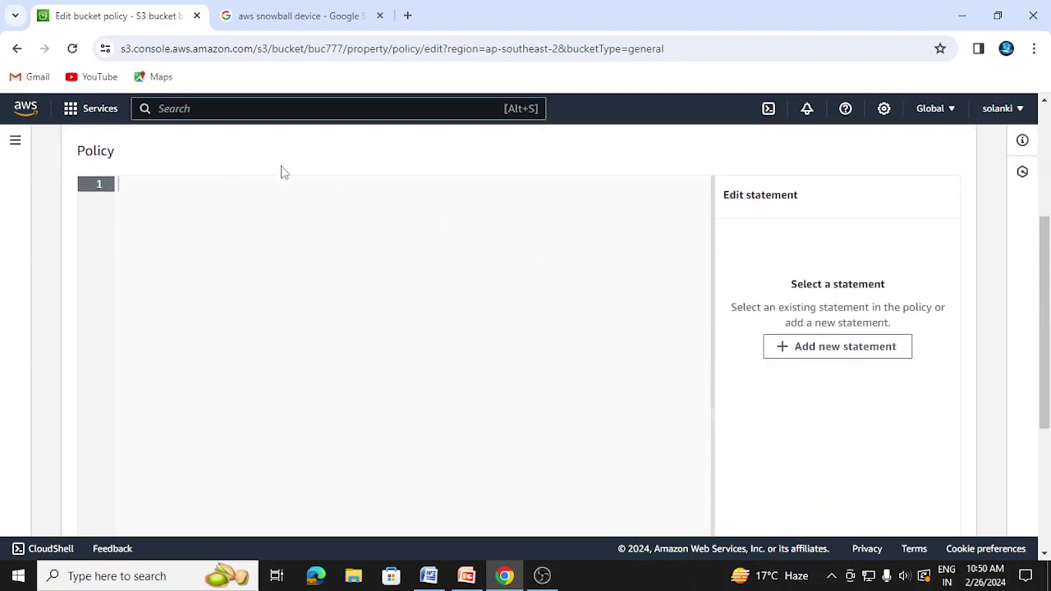
{"action": "right_click", "coordinate": [207, 195]}
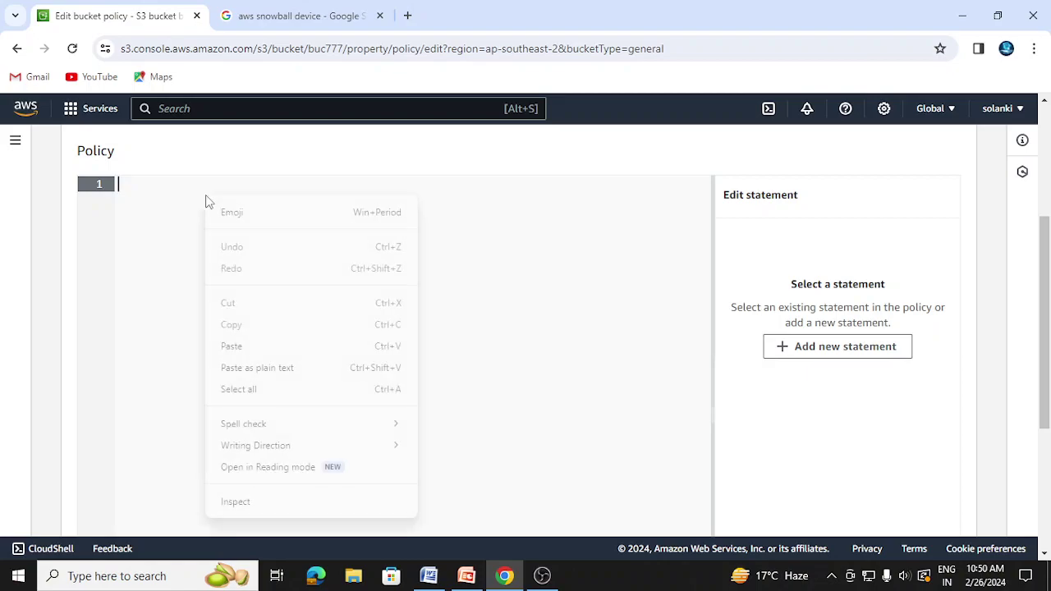
{"action": "left_click", "coordinate": [230, 346]}
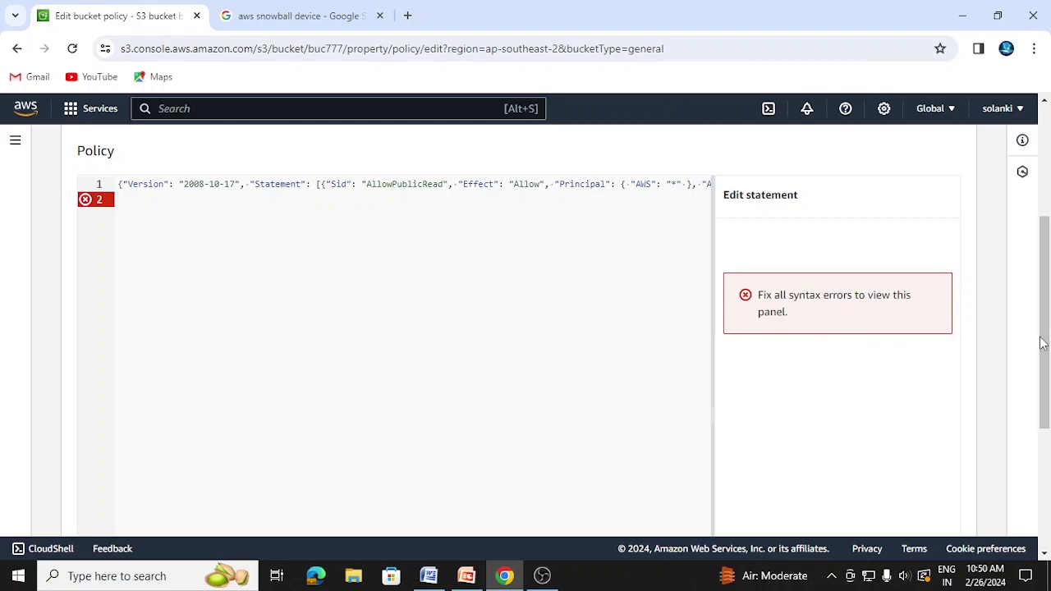
- Delete the entire pasted script from the policy editor of buc777
{"action": "left_click_drag", "start_coordinate": [1046, 370], "coordinate": [1048, 325]}
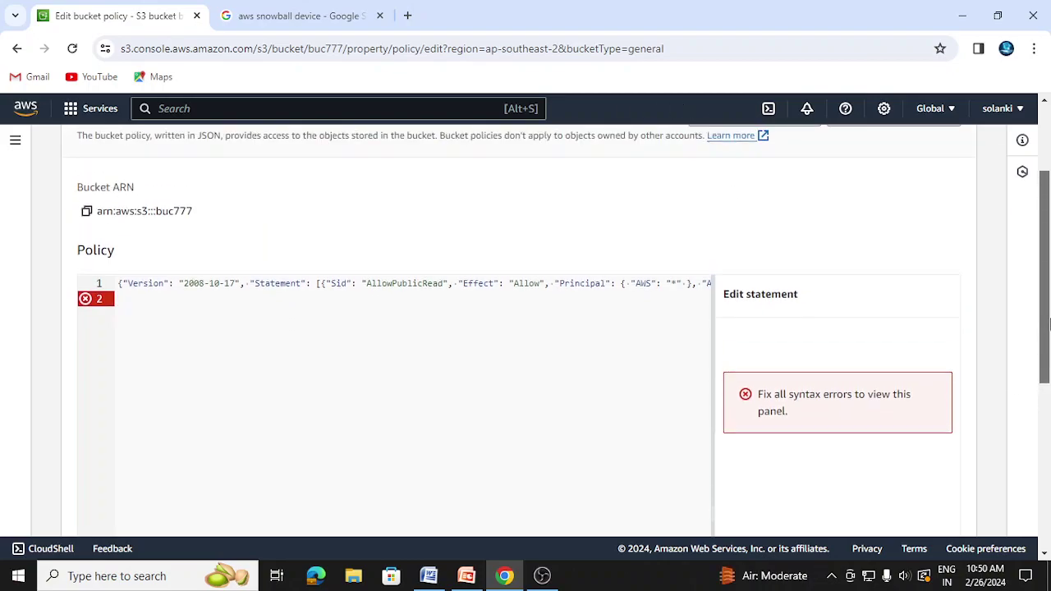
{"action": "key", "text": "ctrl+a"}
{"action": "key", "text": "BackSpace"}
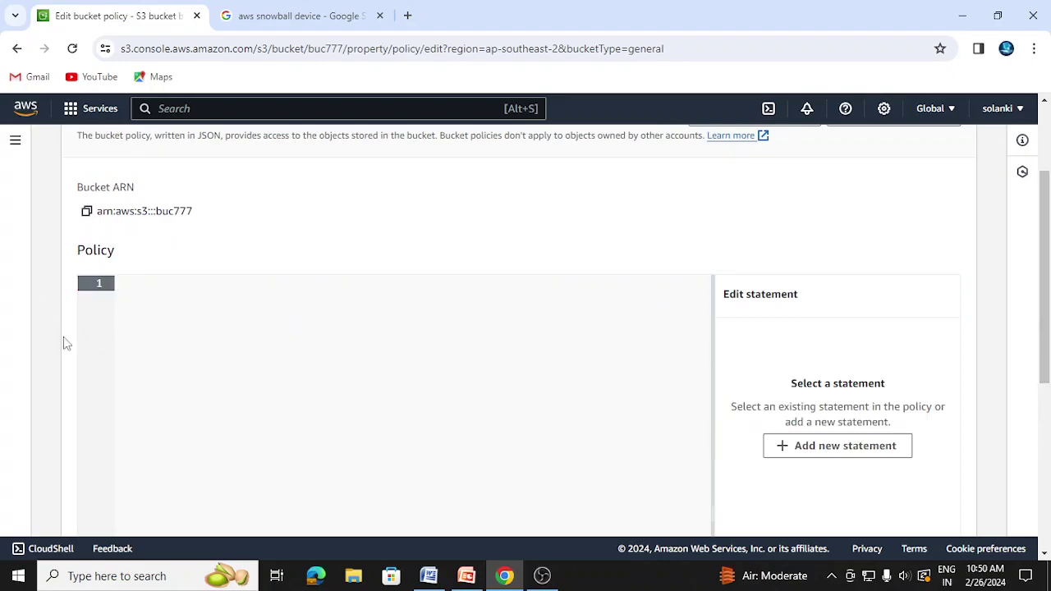
- Switch to PowerPoint, copy the selected policy script on the "Make public script" slide again, and return to Chrome
{"action": "right_click", "coordinate": [130, 291]}
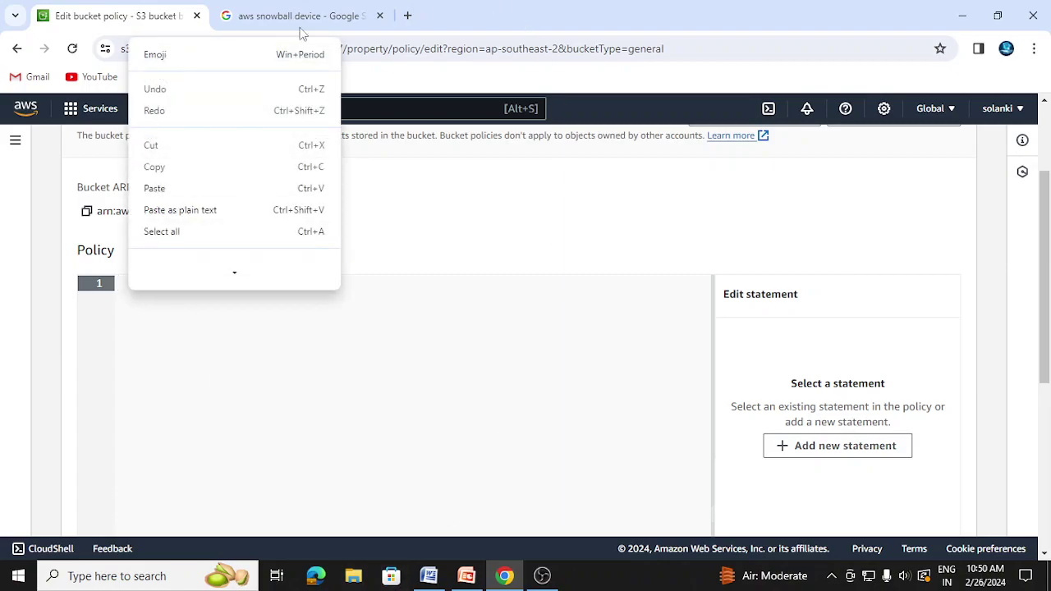
{"action": "left_click", "coordinate": [467, 576]}
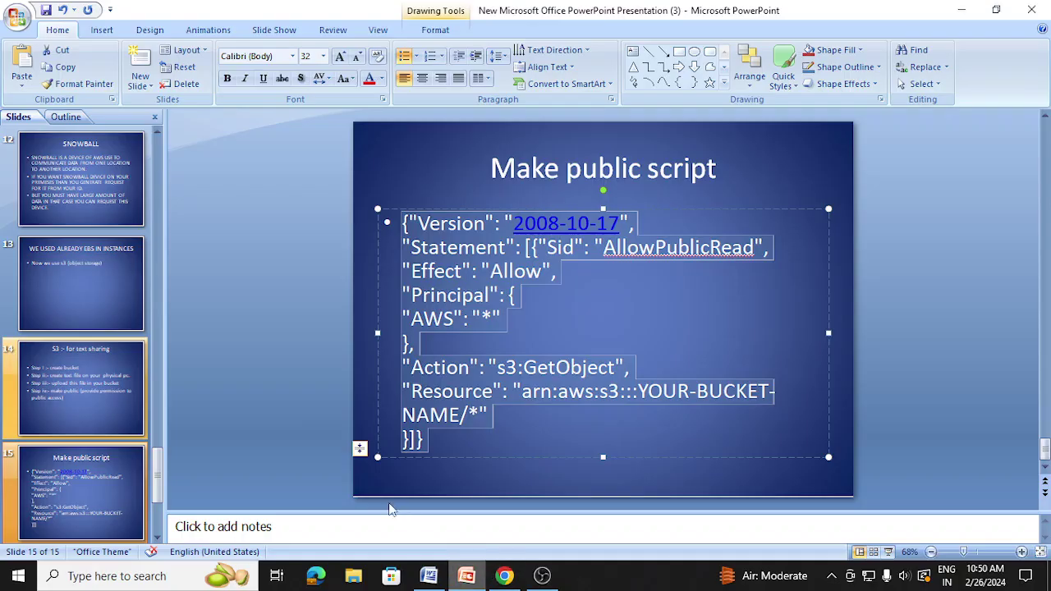
{"action": "right_click", "coordinate": [433, 281]}
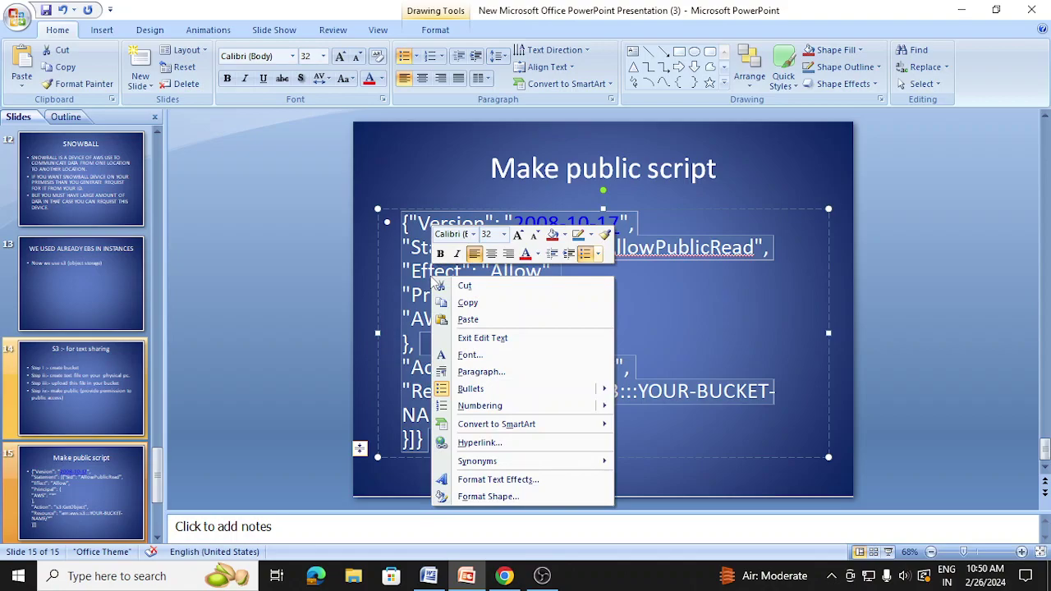
{"action": "left_click", "coordinate": [461, 304]}
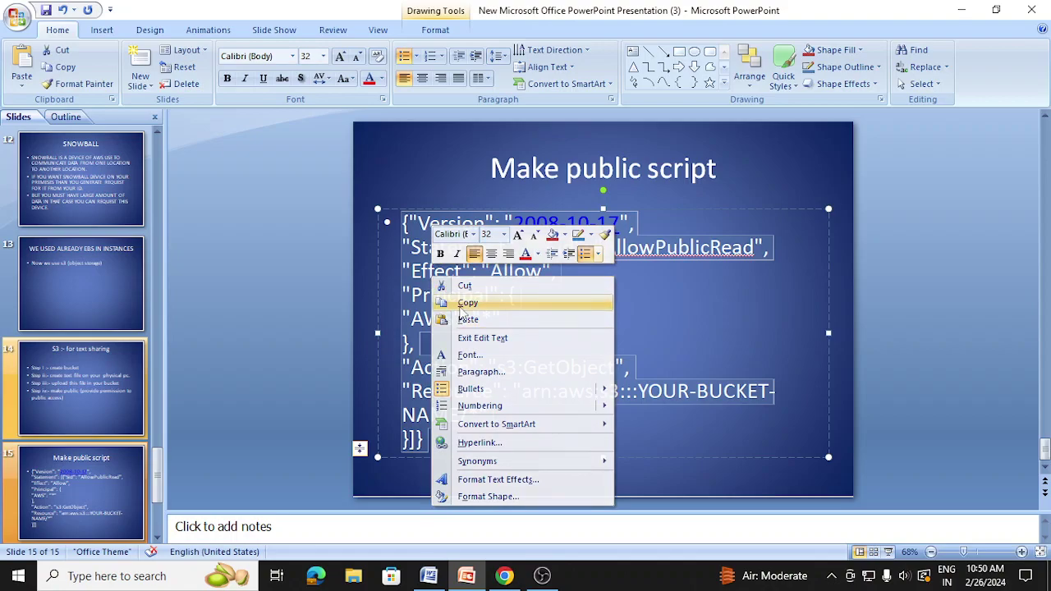
{"action": "left_click", "coordinate": [501, 581]}
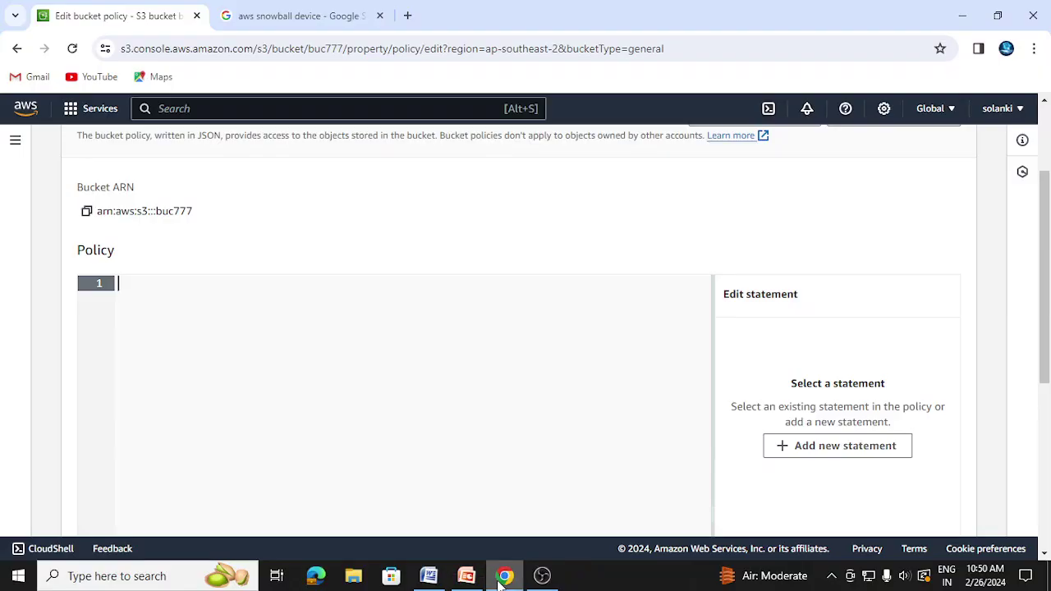
- Try pasting the script copied from the slide into the policy editor, and clear the editor again
{"action": "right_click", "coordinate": [129, 299]}
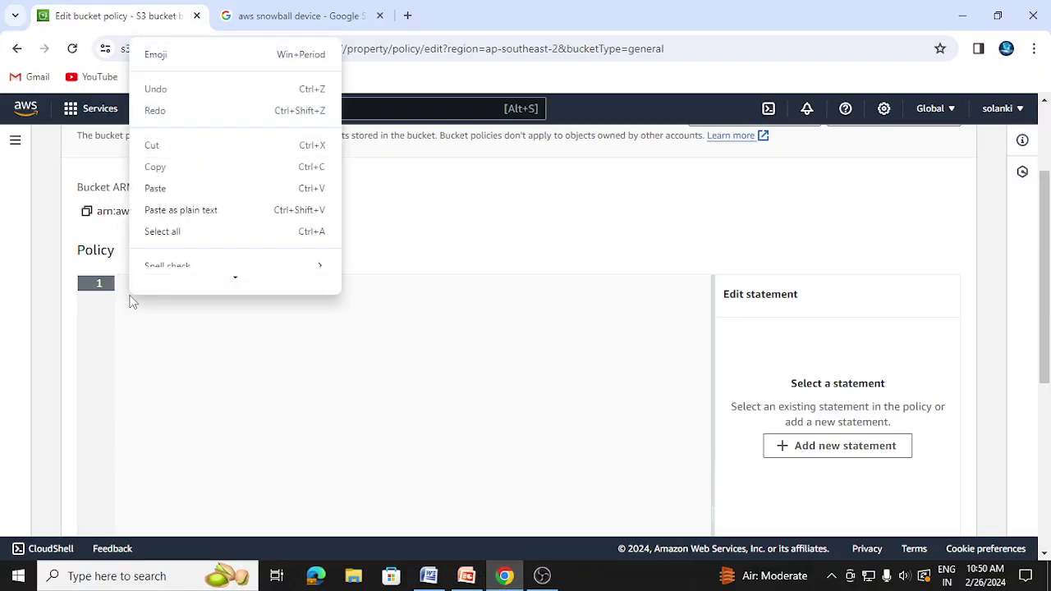
{"action": "mouse_move", "coordinate": [162, 277]}
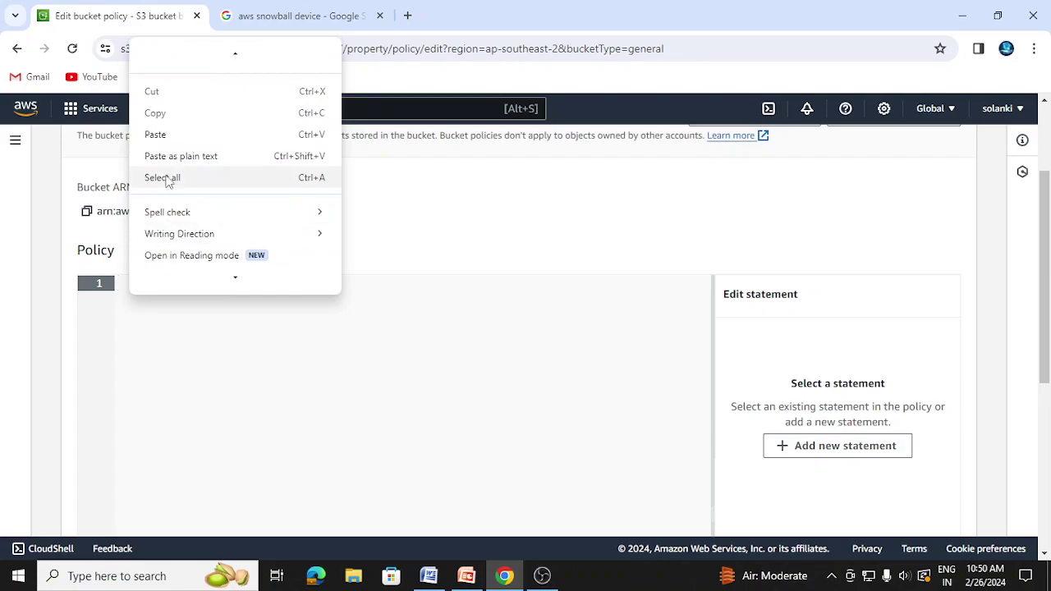
{"action": "left_click", "coordinate": [156, 135]}
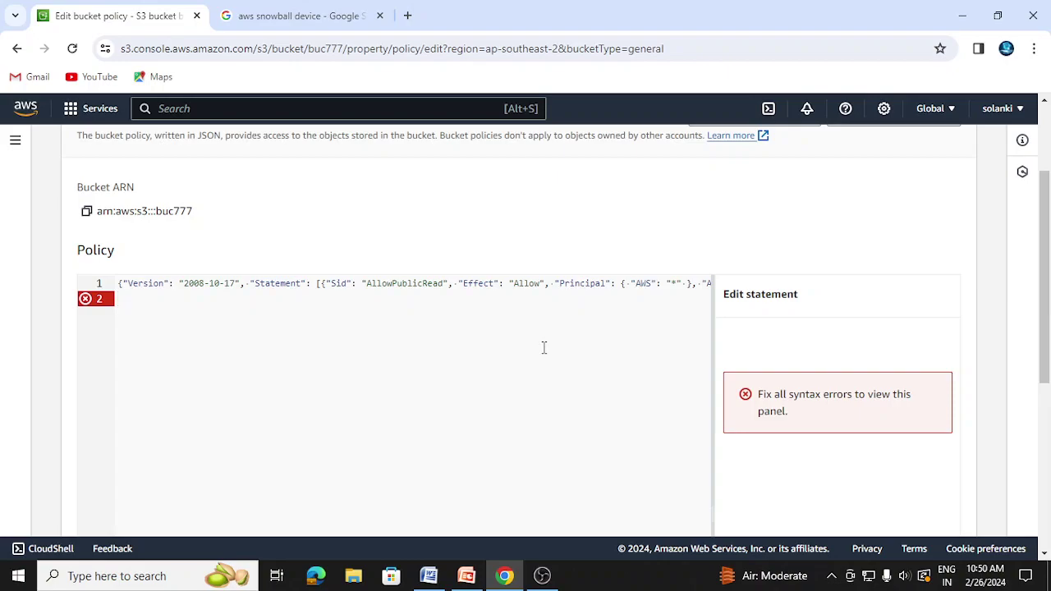
{"action": "key", "text": "ctrl+a"}
{"action": "key", "text": "BackSpace"}
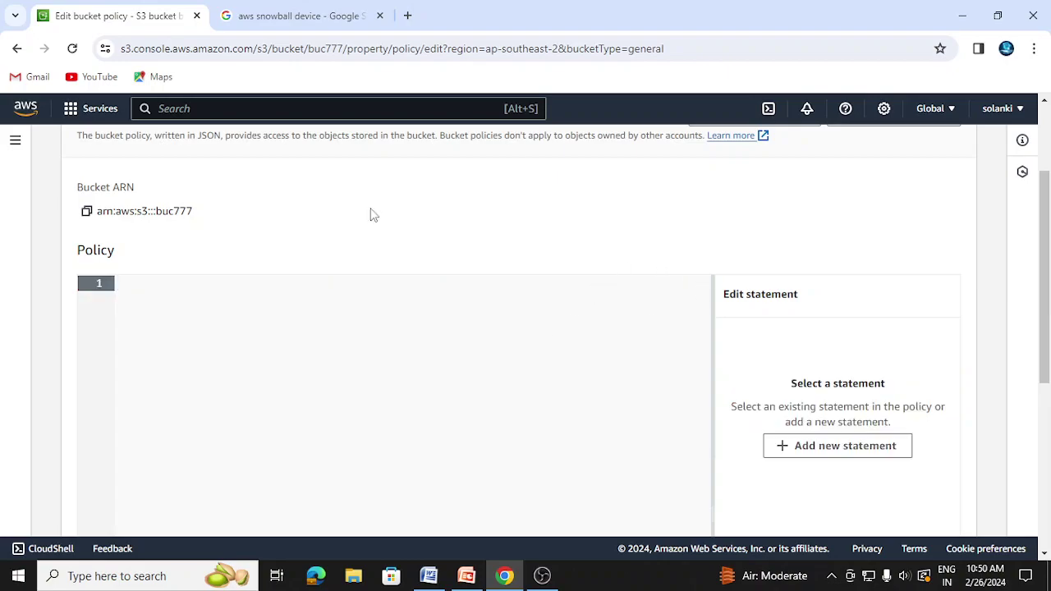
- Open Gmail in a new browser tab and open the "make public" conversation among the sent mails
{"action": "left_click", "coordinate": [408, 16]}
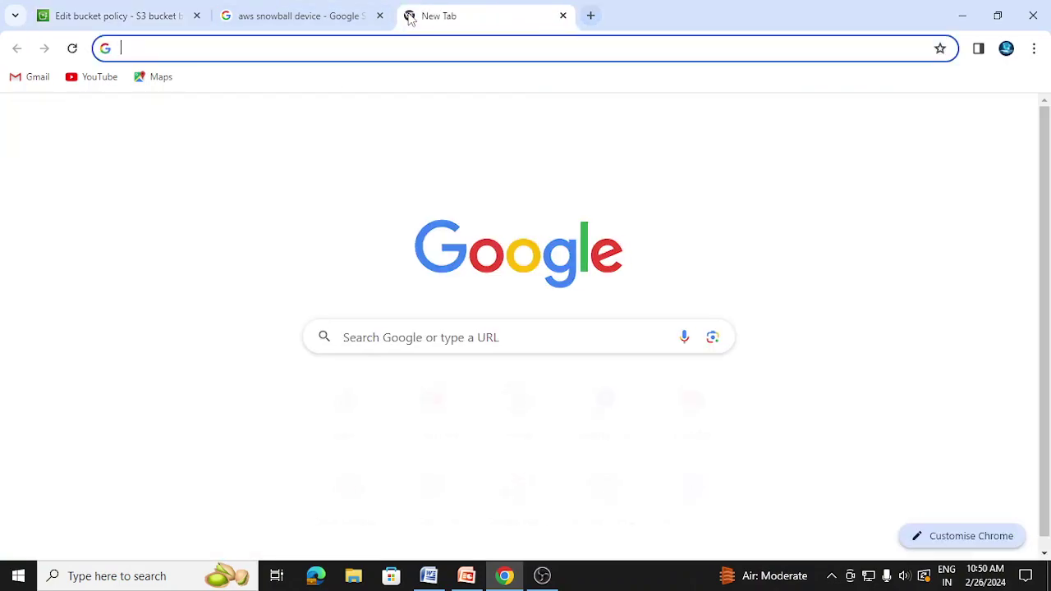
{"action": "left_click", "coordinate": [893, 117]}
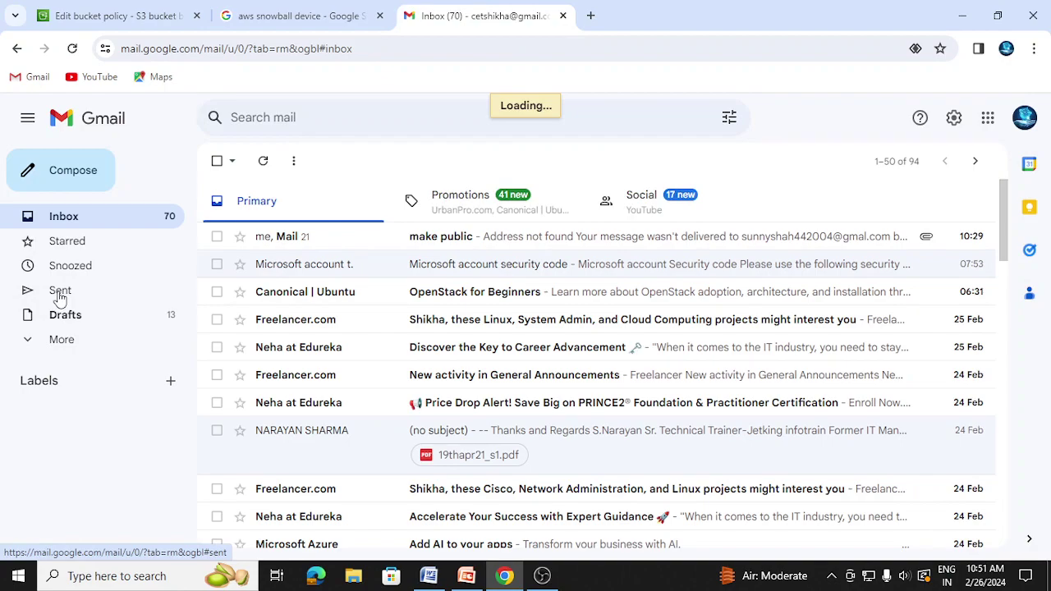
{"action": "left_click", "coordinate": [61, 292]}
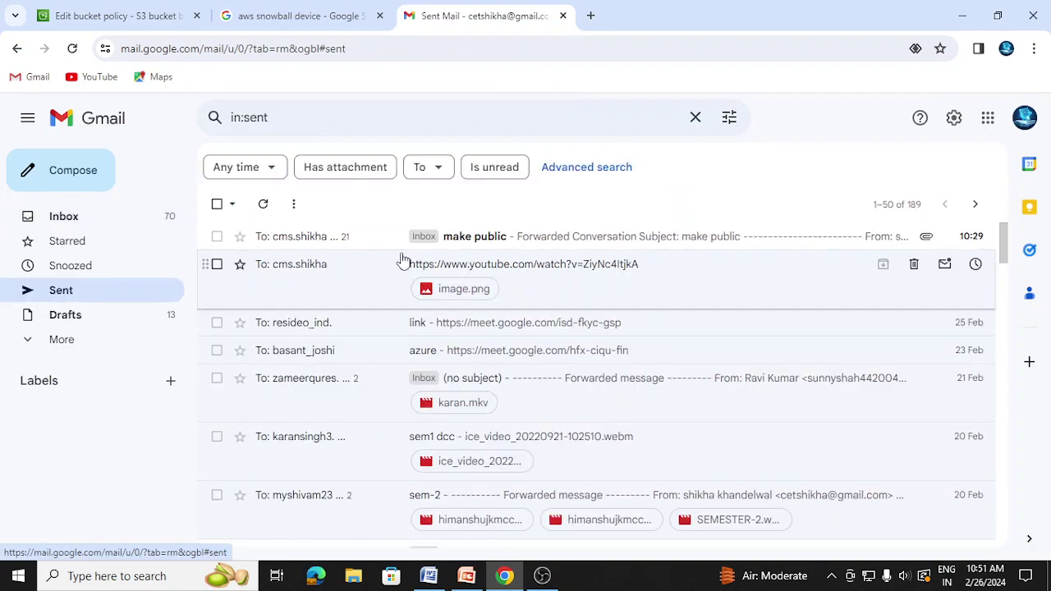
{"action": "left_click", "coordinate": [441, 236]}
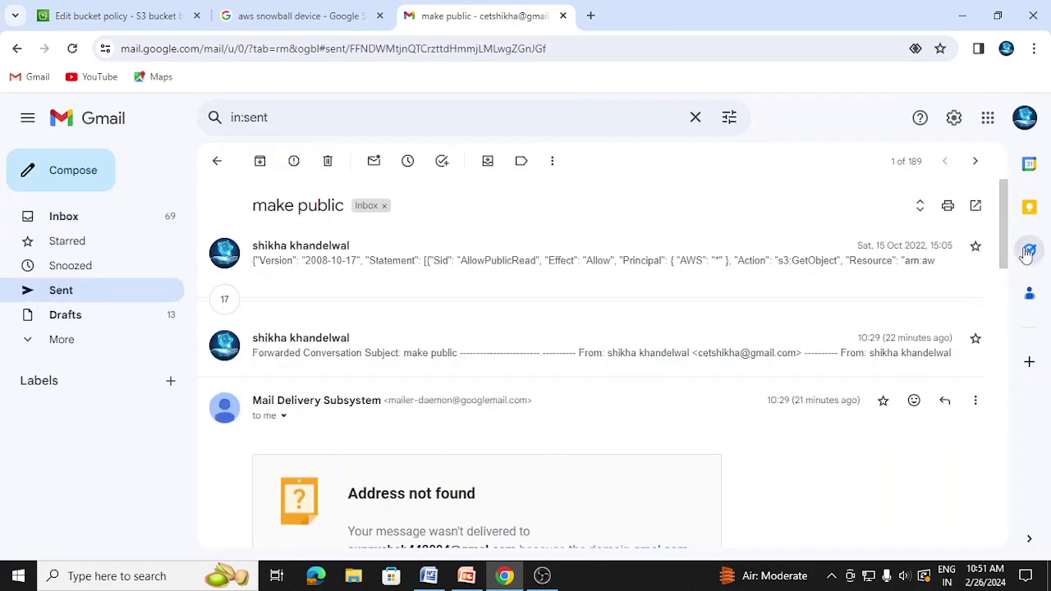
- Expand the oldest message of the conversation and copy its entire AllowPublicRead policy script, from the opening to the closing brace
{"action": "left_click_drag", "start_coordinate": [1006, 250], "coordinate": [983, 262]}
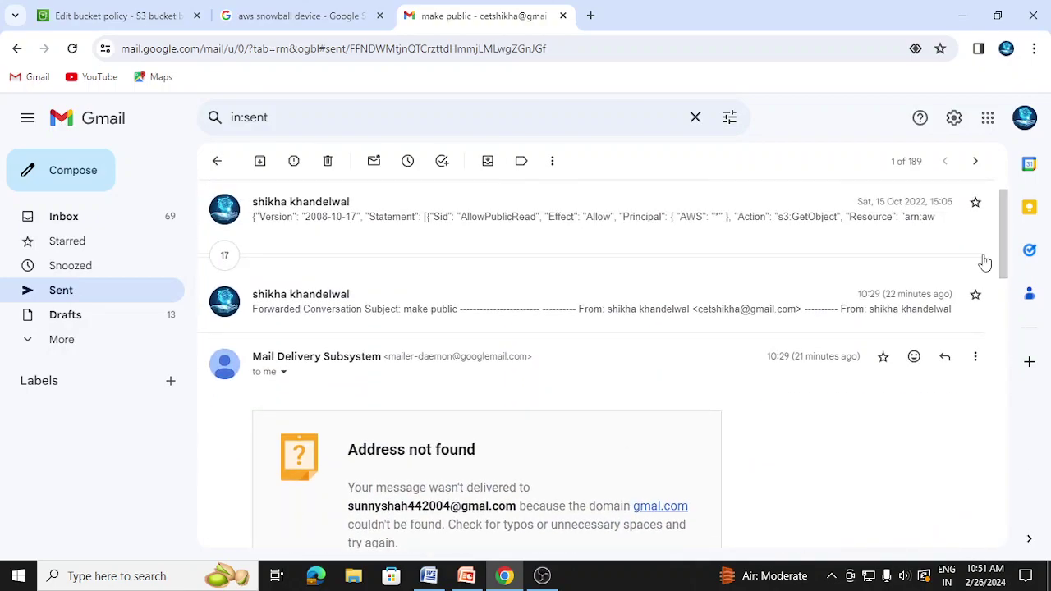
{"action": "left_click", "coordinate": [409, 240]}
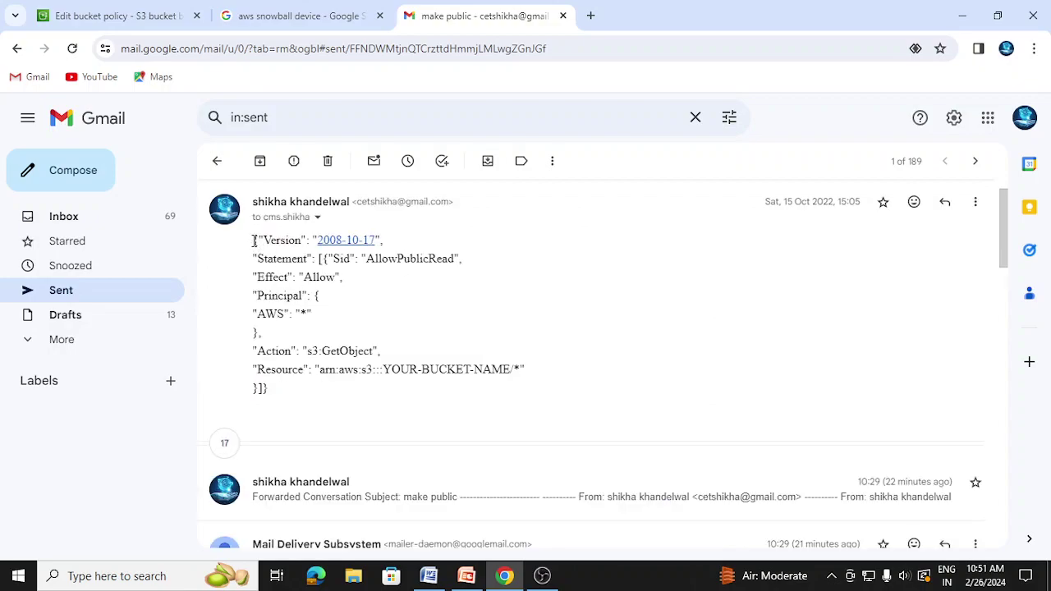
{"action": "left_click_drag", "start_coordinate": [252, 238], "coordinate": [309, 404]}
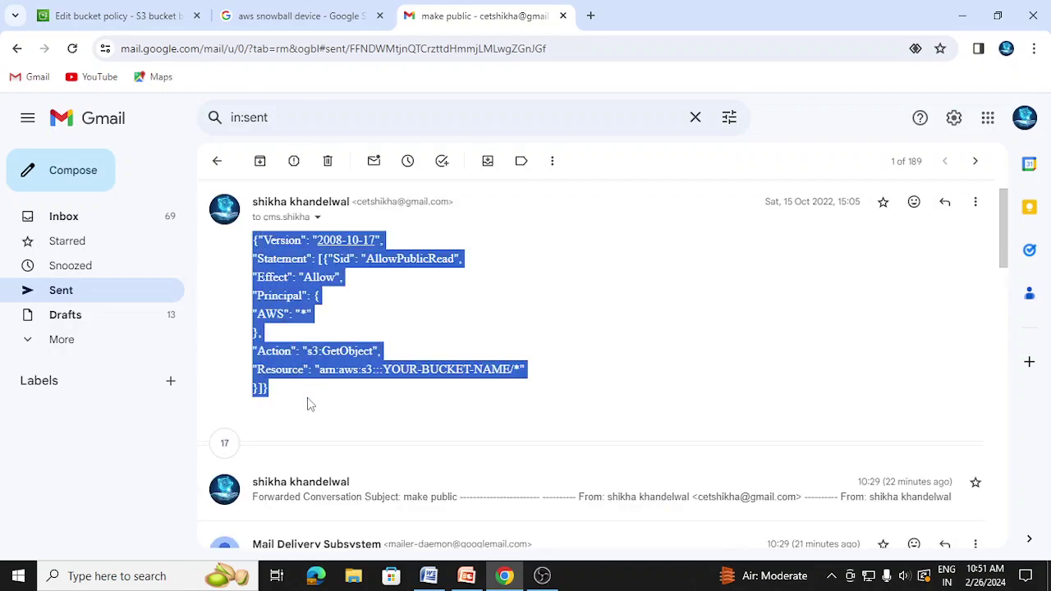
- Return to the bucket policy page of buc777 and paste the script copied from the email into the empty policy editor
{"action": "left_click", "coordinate": [252, 17]}
{"action": "left_click", "coordinate": [118, 16]}
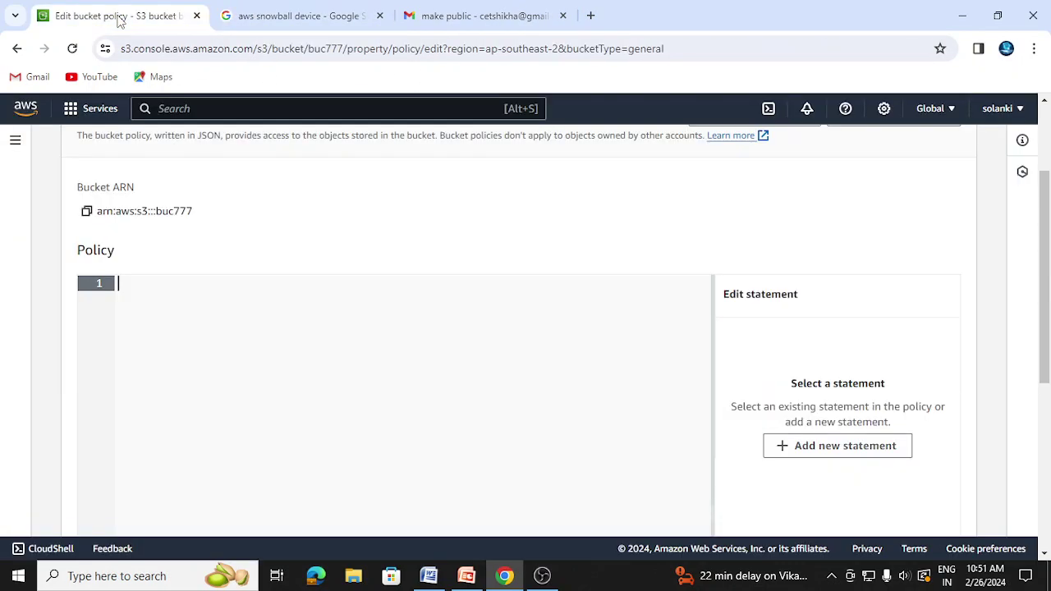
{"action": "left_click", "coordinate": [152, 283]}
{"action": "right_click", "coordinate": [152, 284]}
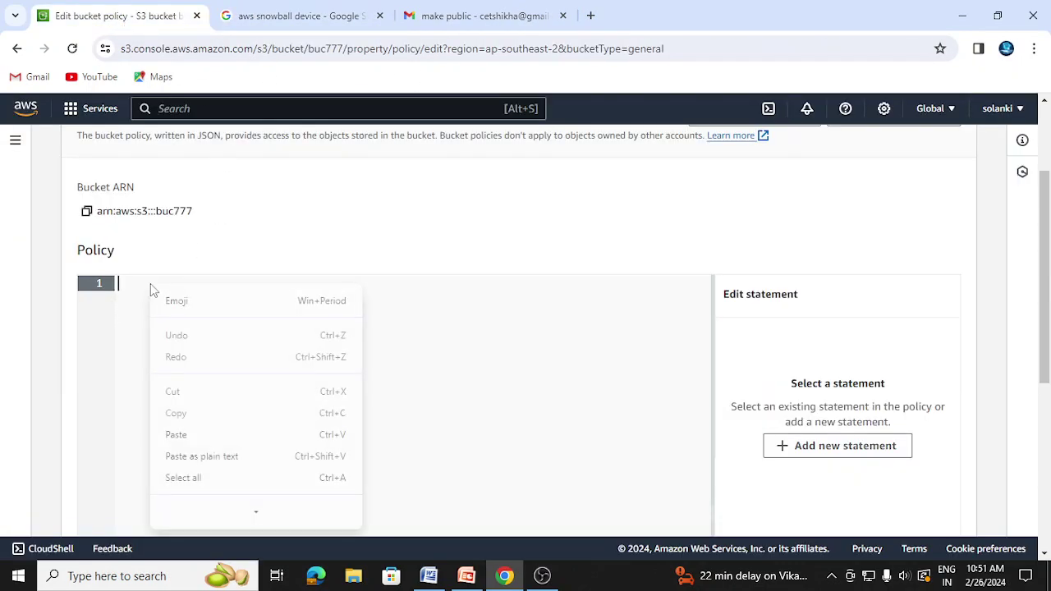
{"action": "left_click", "coordinate": [163, 437]}
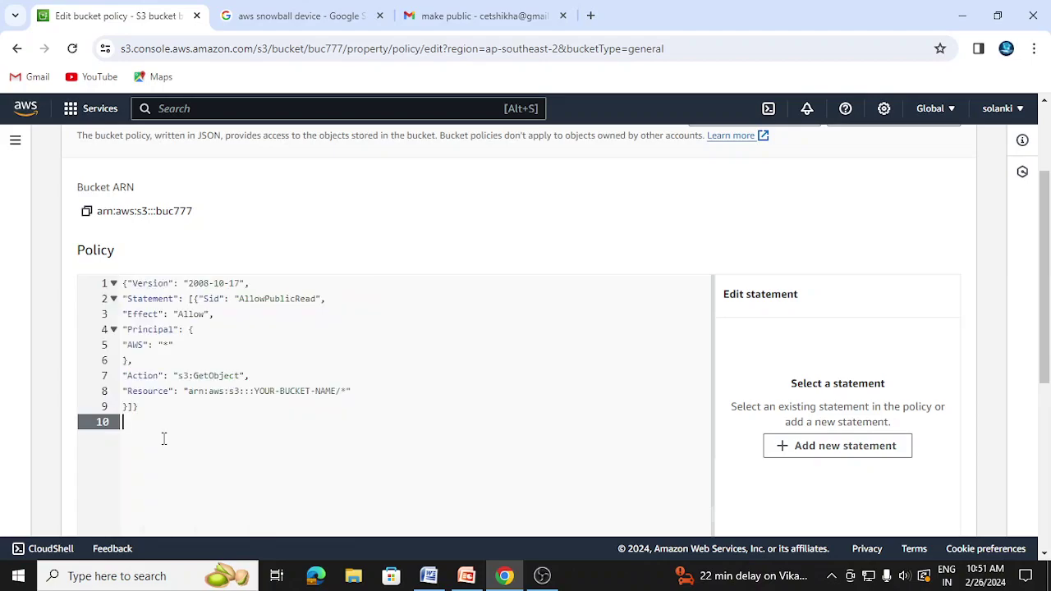